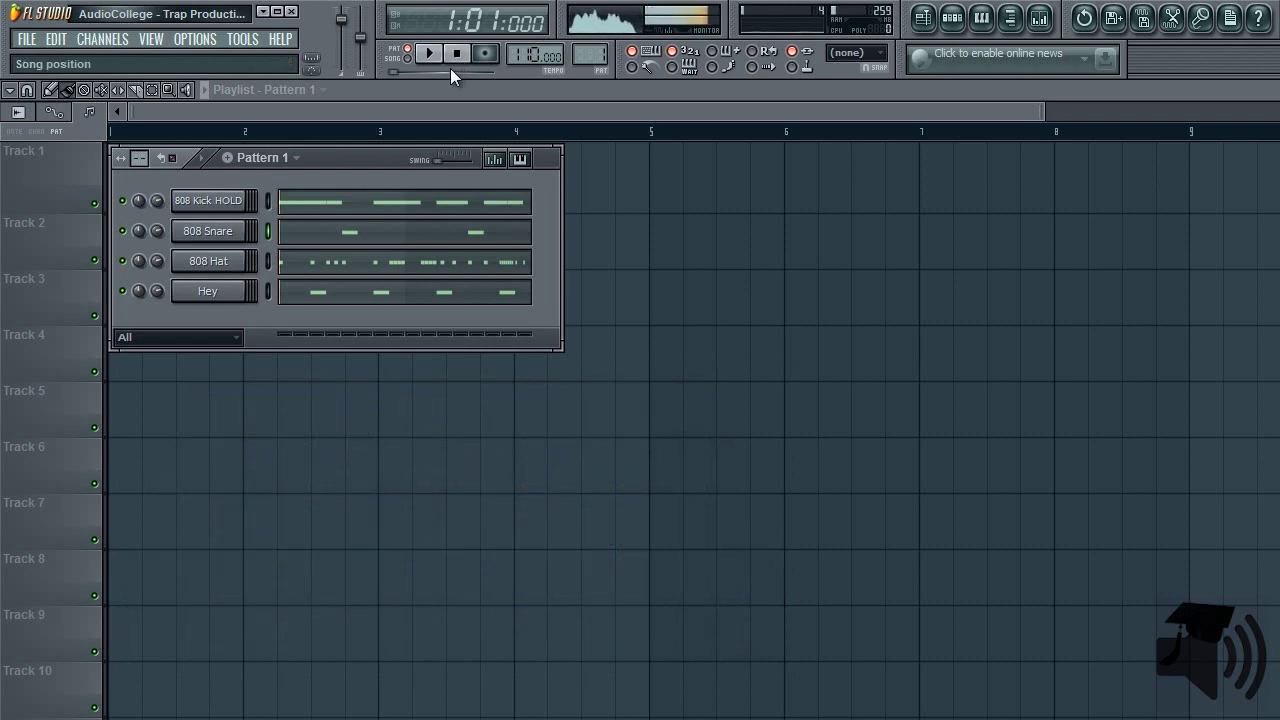
left_click(430, 54)
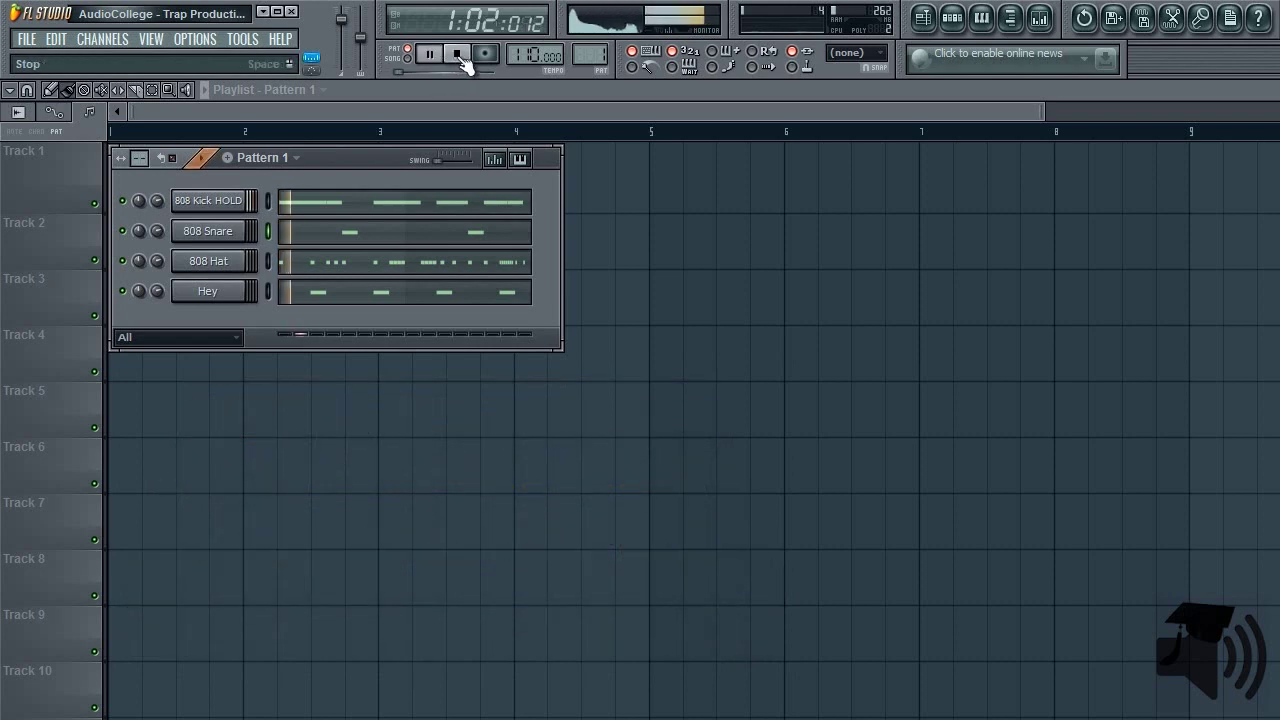
left_click(458, 55)
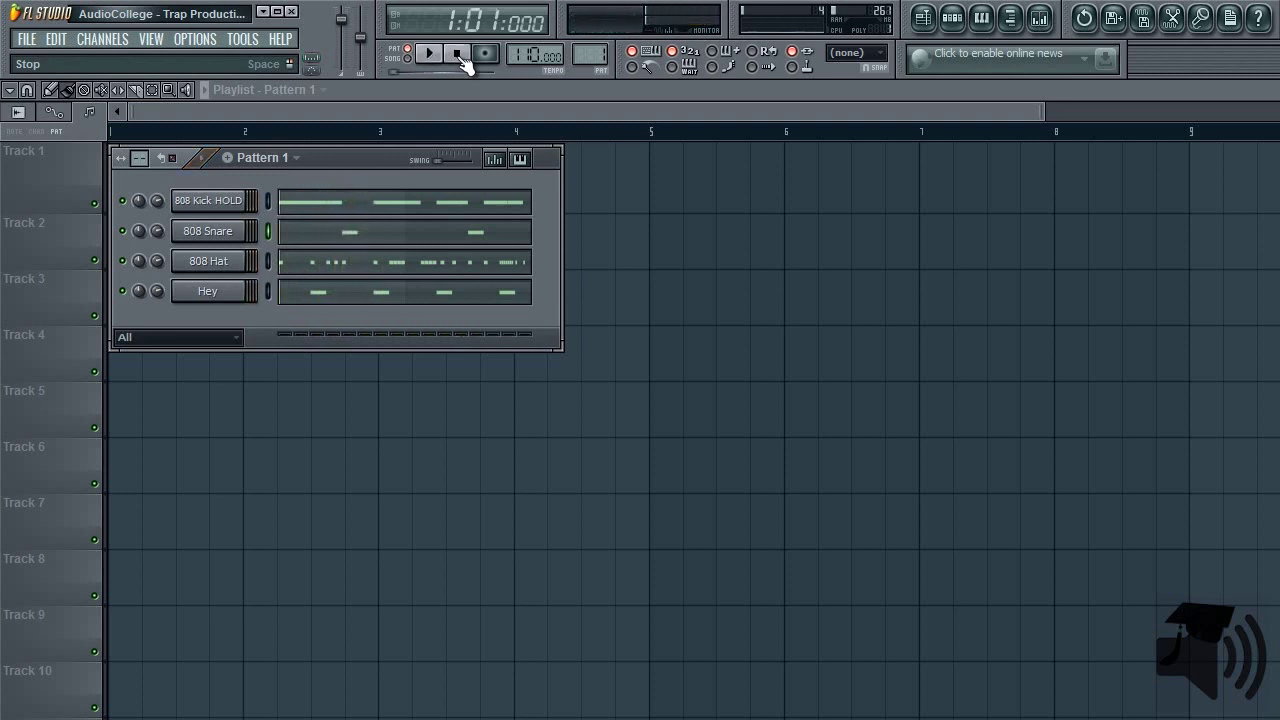
left_click_drag(535, 54, 535, 44)
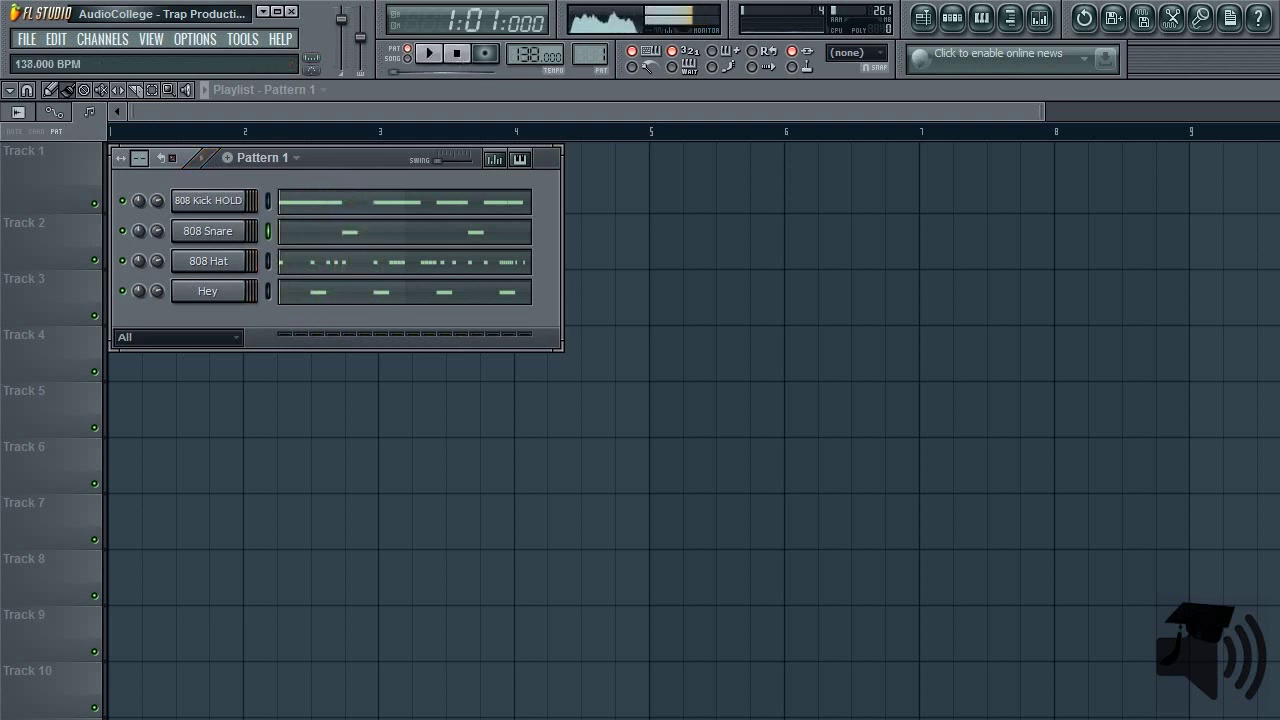
left_click_drag(535, 54, 535, 52)
left_click(430, 54)
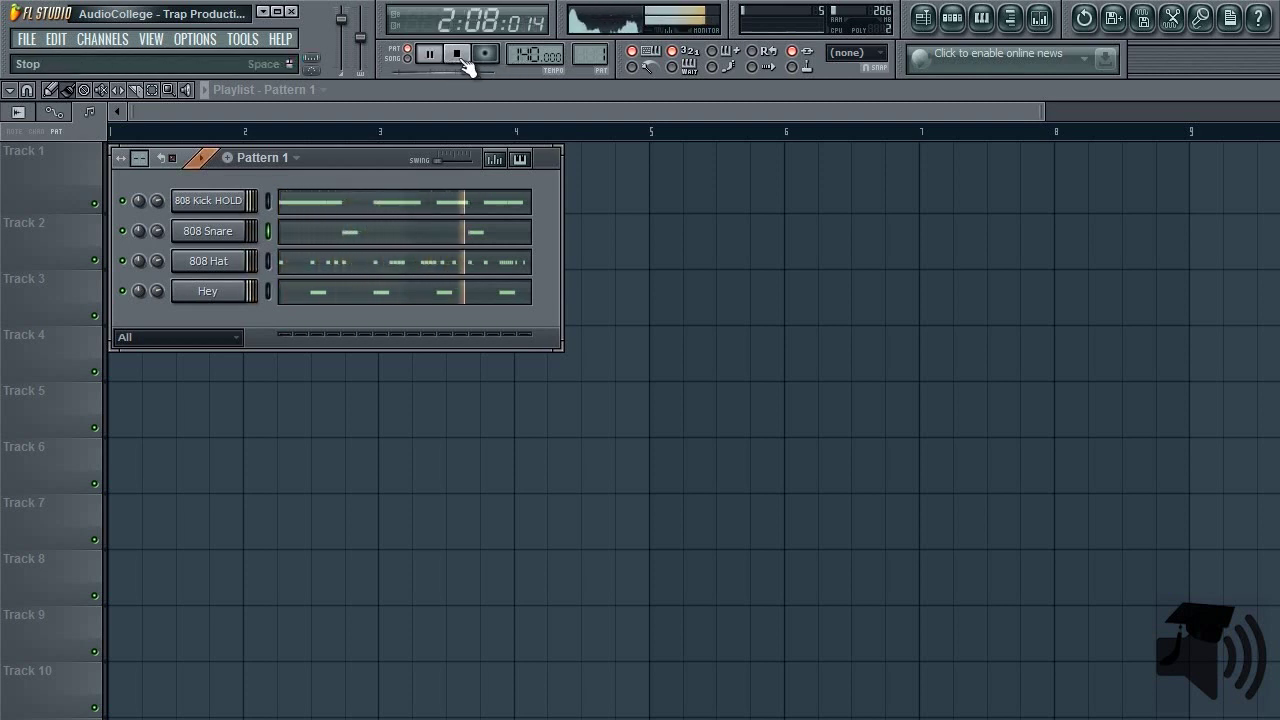
left_click(457, 55)
left_click_drag(535, 54, 536, 178)
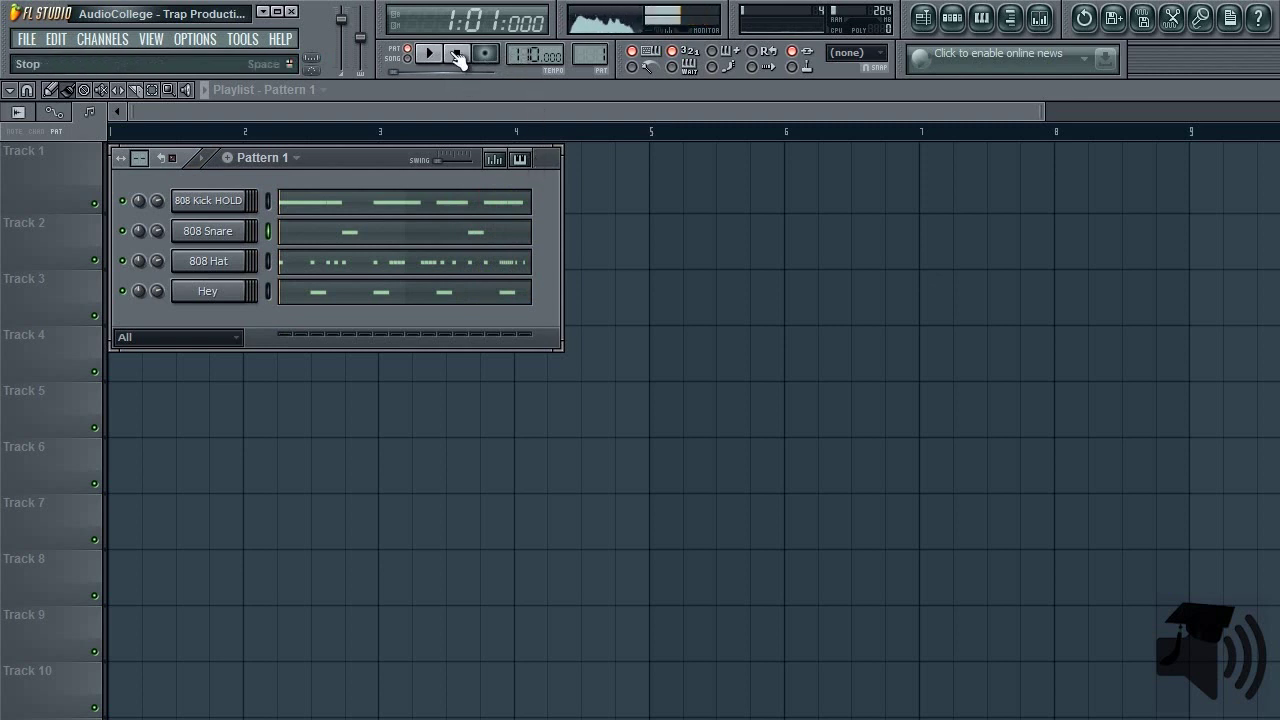
left_click(457, 55)
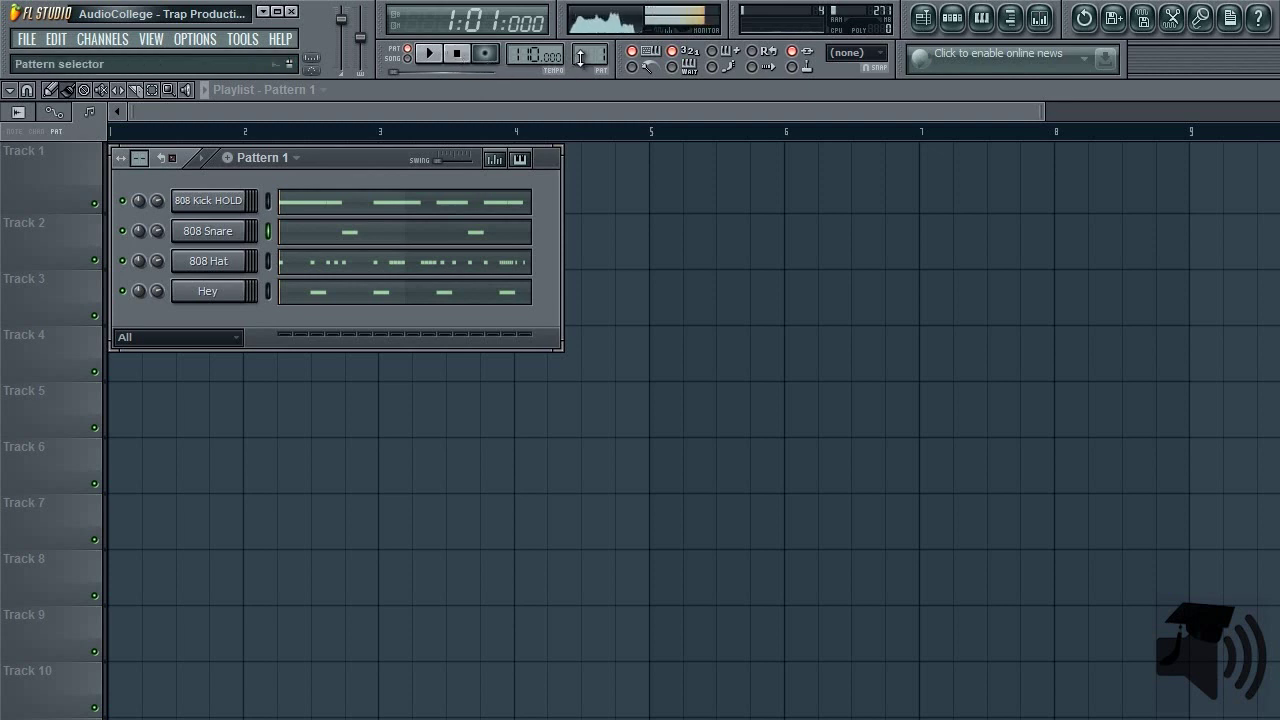
Switch to empty Pattern 5 and draw 808 Snare C5 hits at 1.3 and 2.3.
left_click_drag(589, 55, 585, 36)
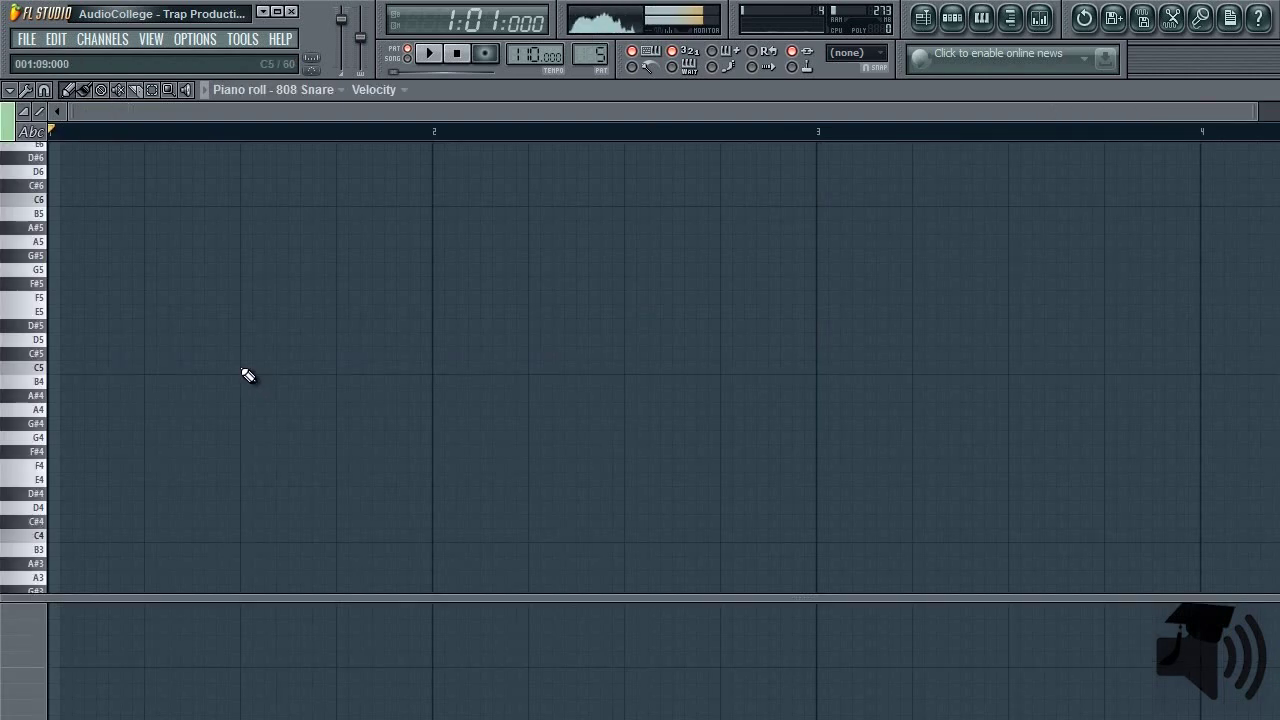
left_click(245, 370)
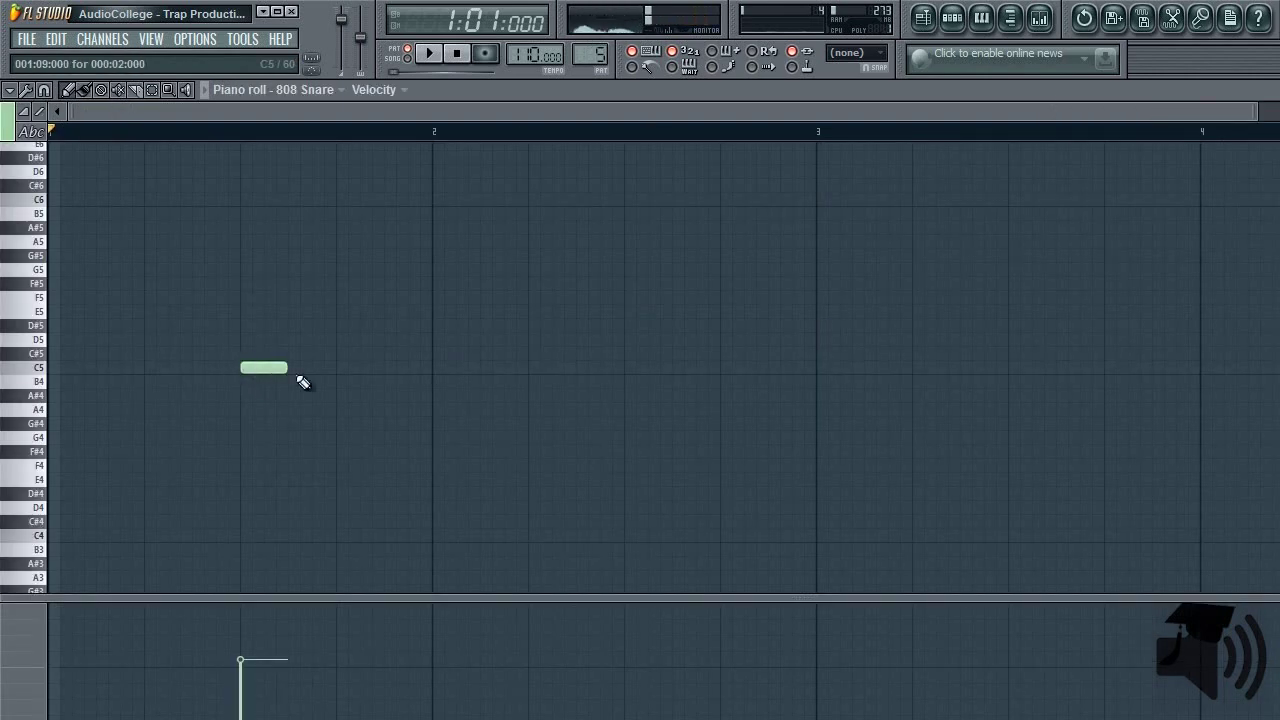
left_click(628, 370)
key("F6")
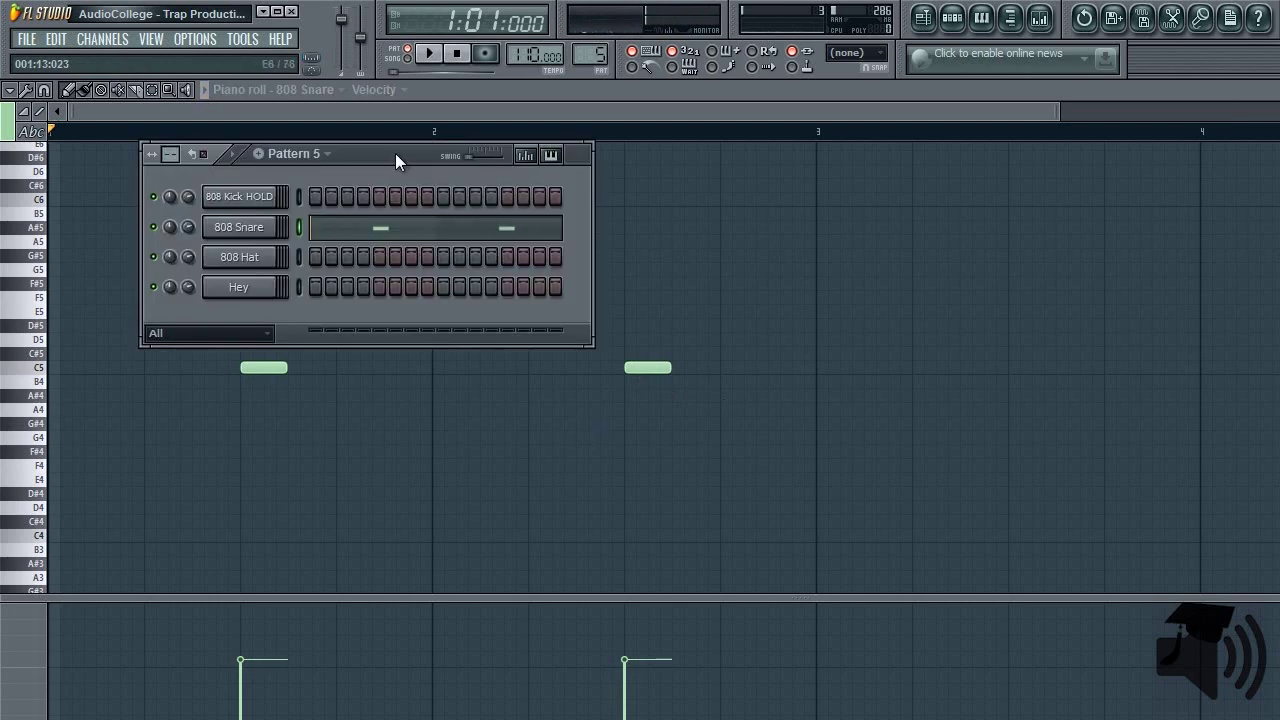
In the 808 Kick HOLD piano roll, draw a C5 kick from bar 1 stretched to beat 3.
right_click(272, 197)
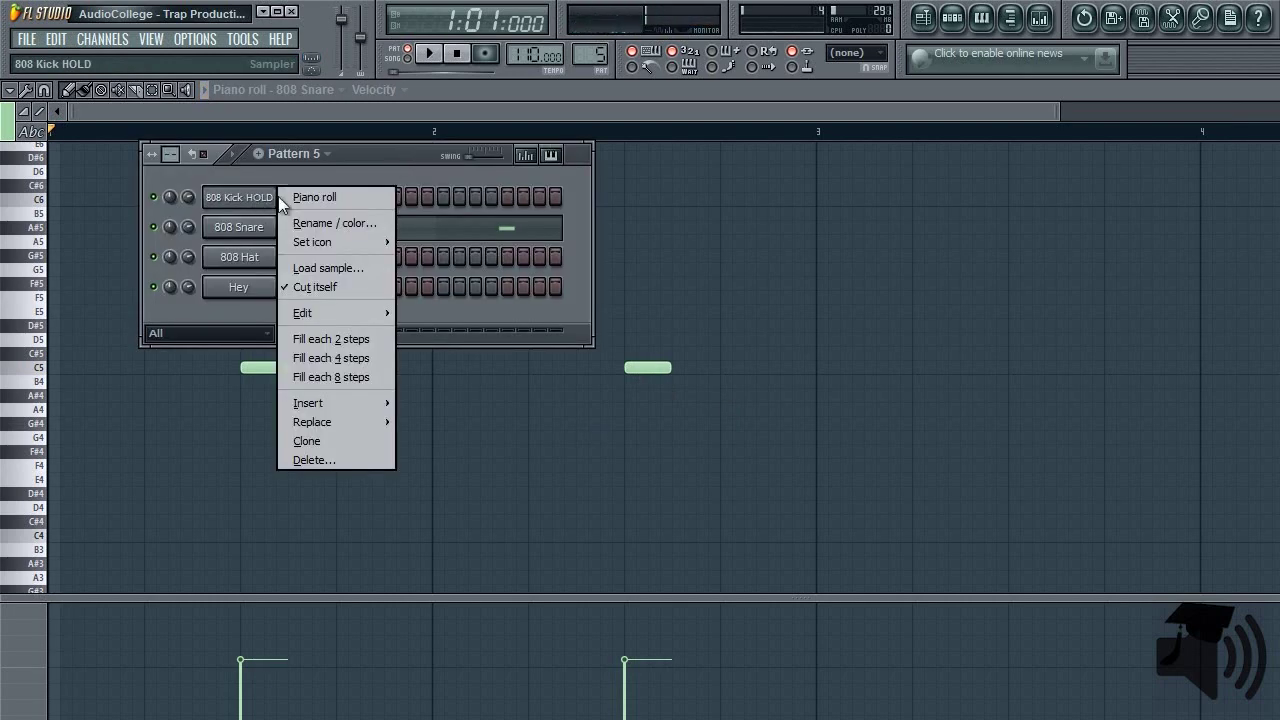
left_click(300, 197)
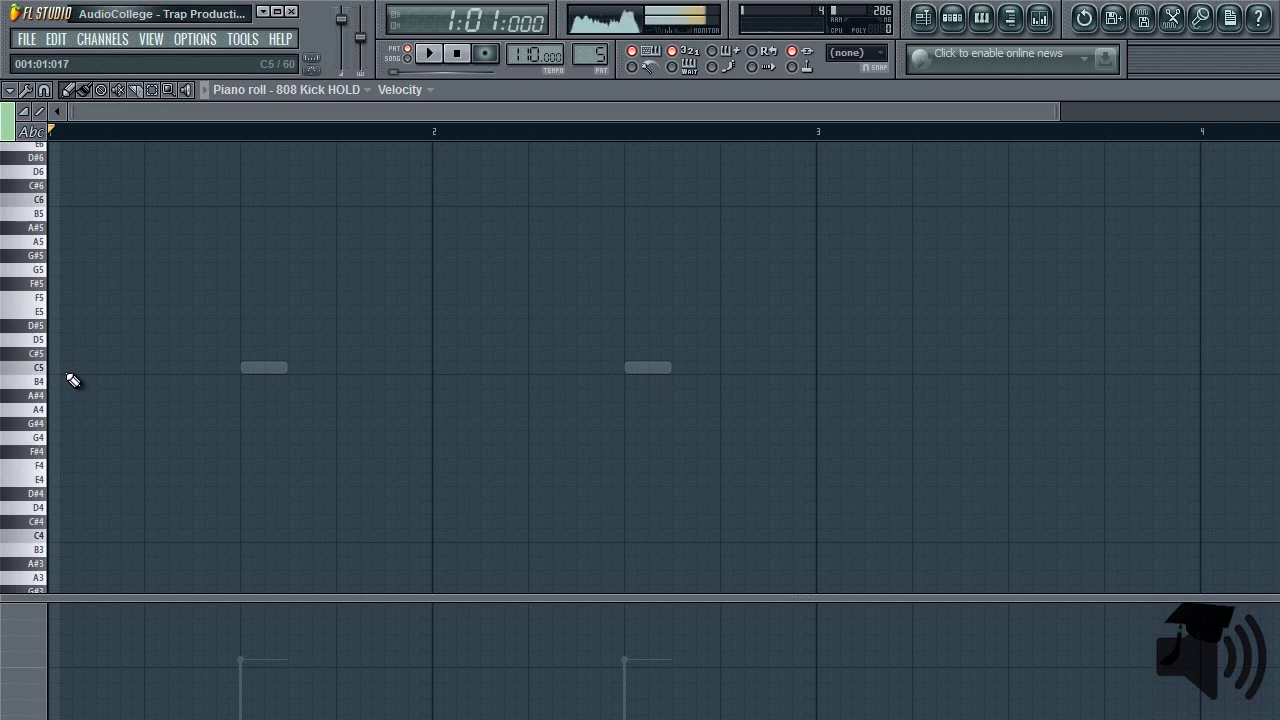
left_click(63, 372)
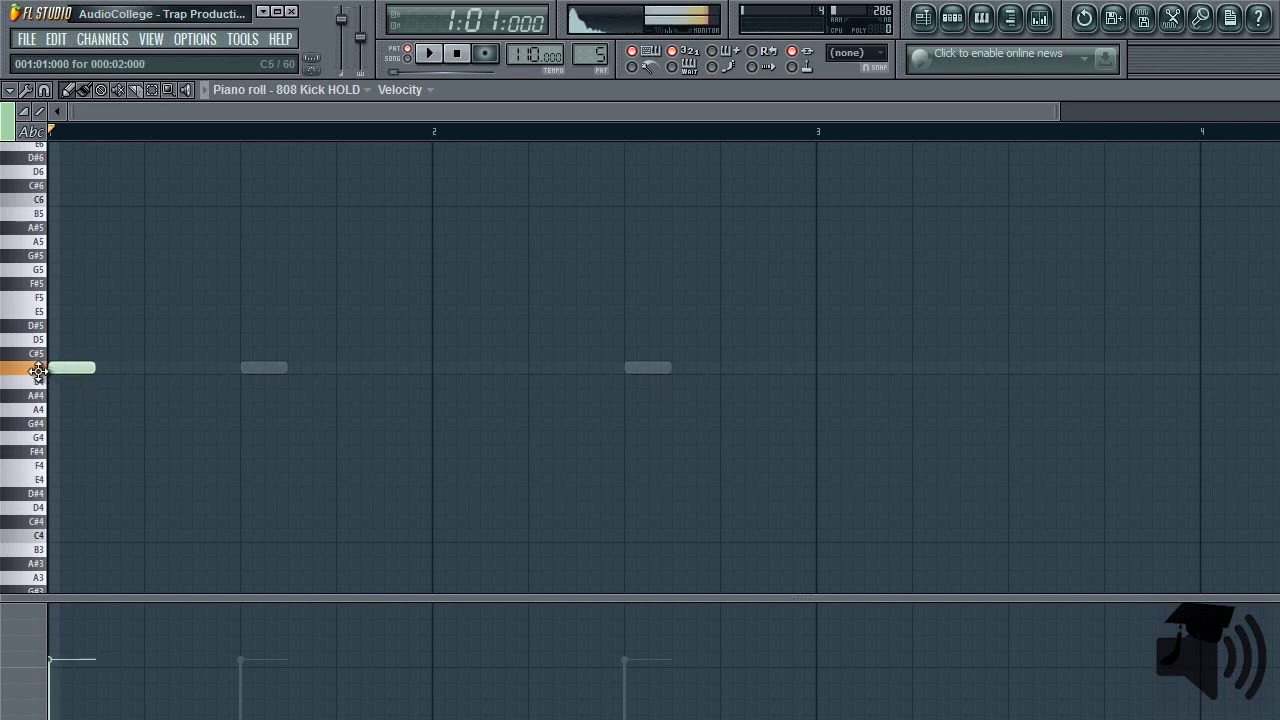
left_click_drag(97, 370, 241, 391)
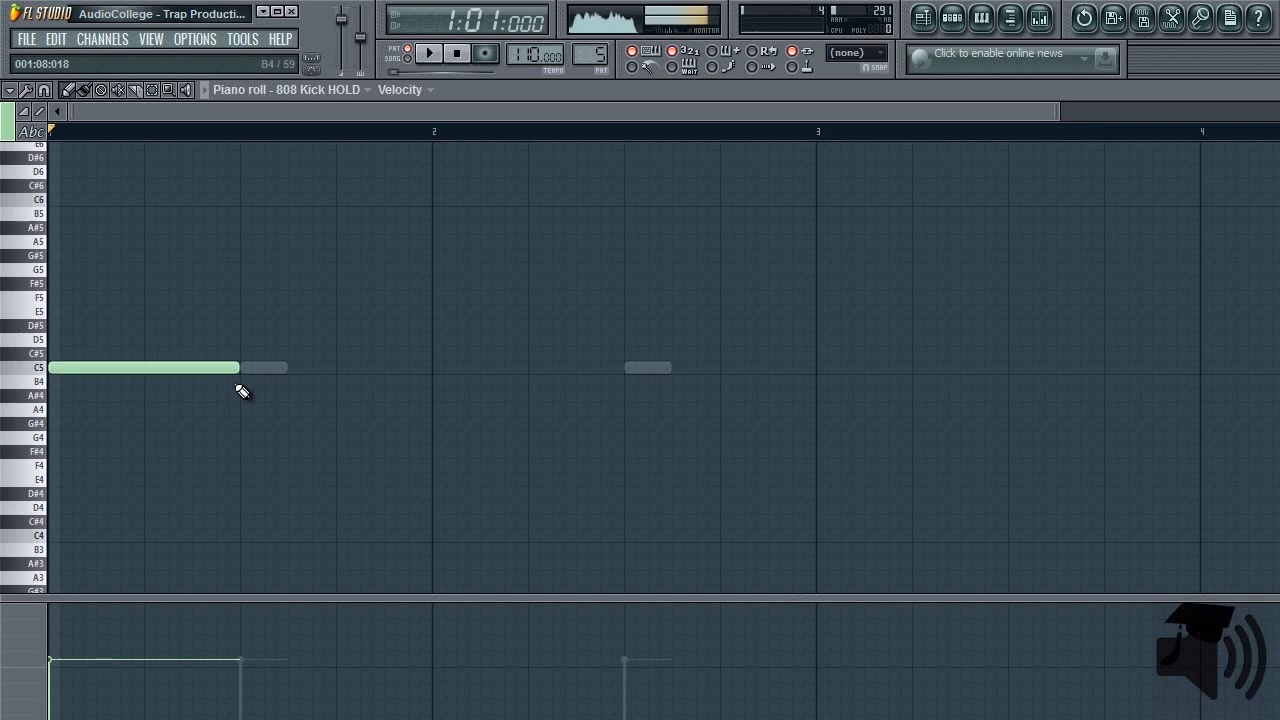
Add a long C5 kick from beat 4 of bar 1, plus short hits near bar 2's beat 4 and before it.
left_click(345, 368)
key("space")
left_click(729, 370)
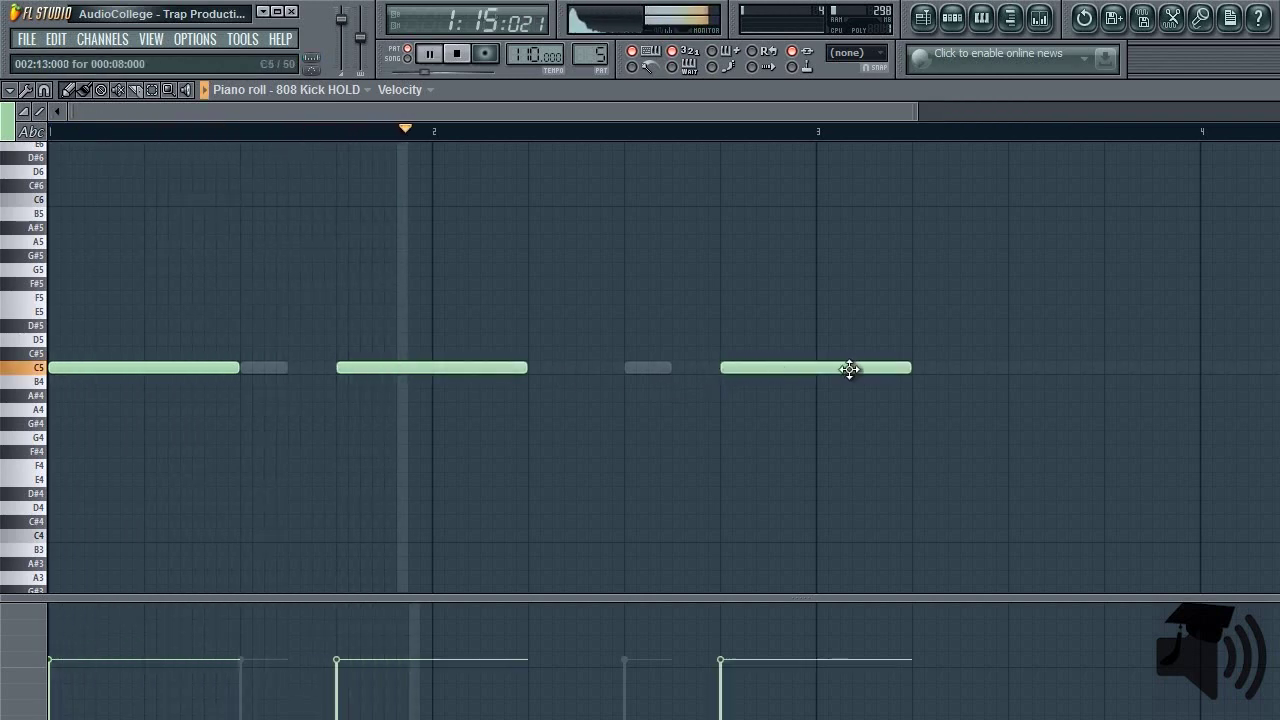
left_click_drag(911, 367, 777, 369)
left_click(728, 368)
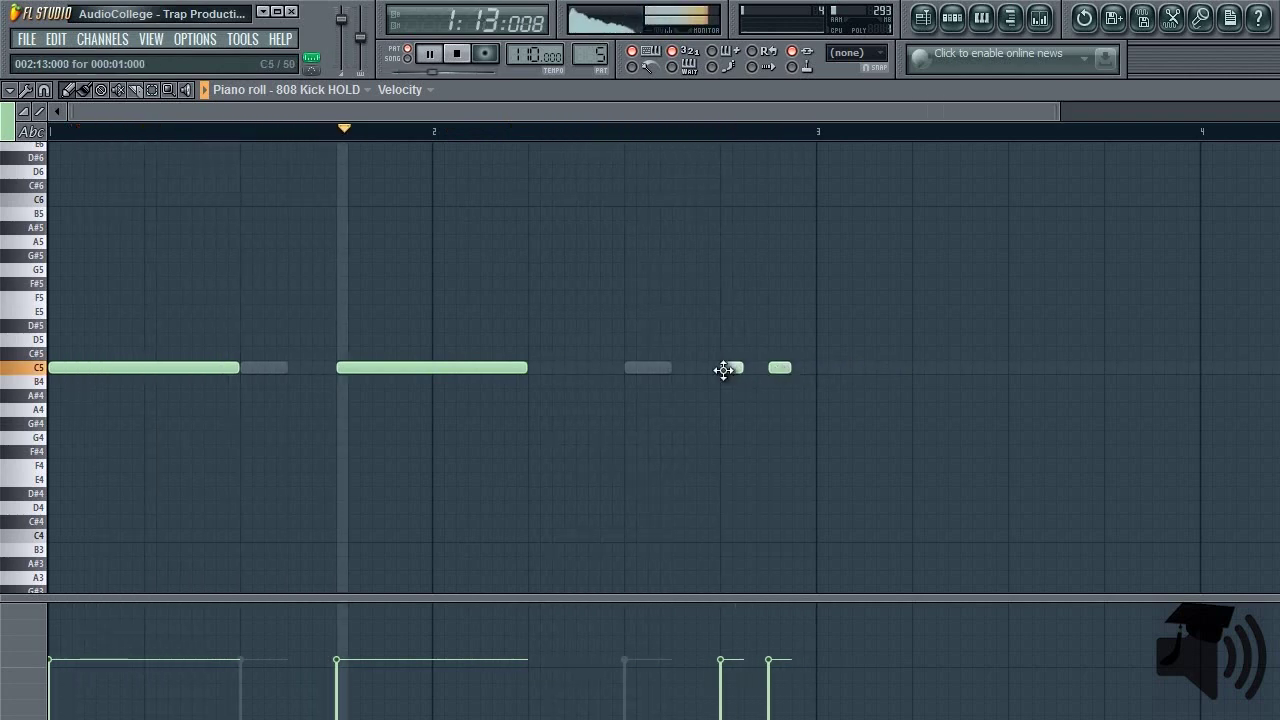
left_click(320, 353)
left_click_drag(320, 353, 320, 366)
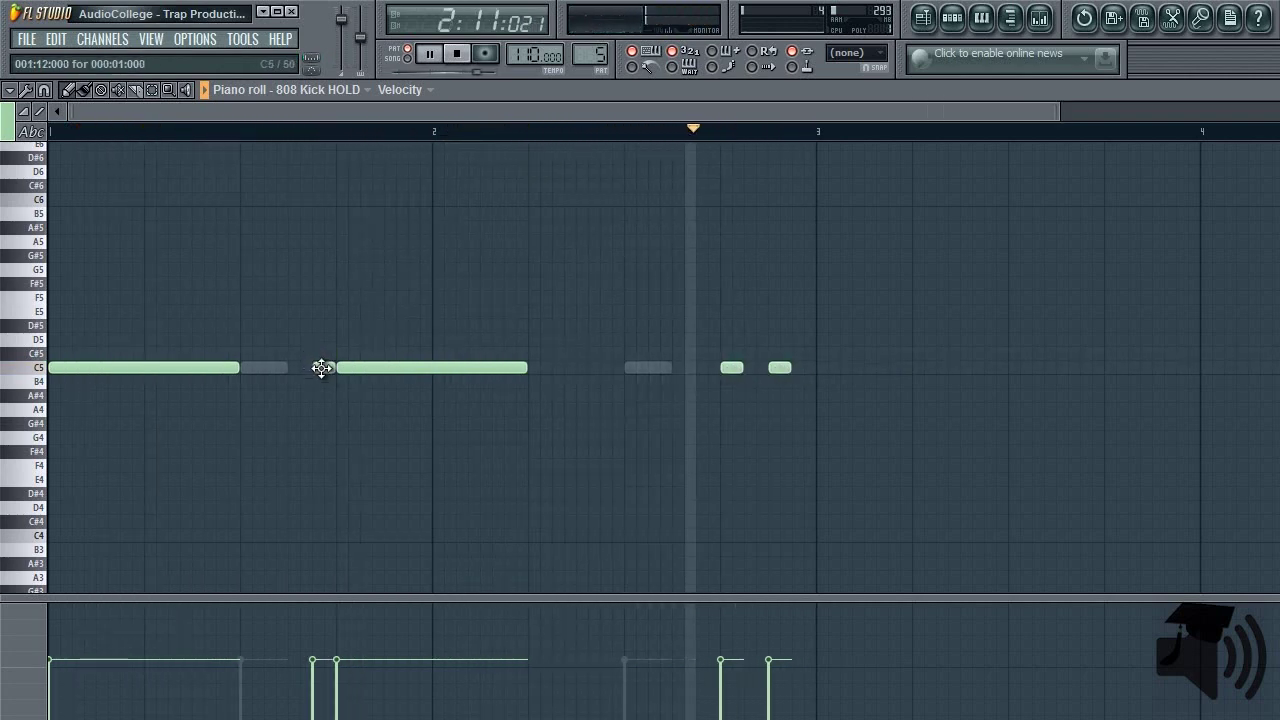
Add short C5 kicks mid-bar 2, lengthen the beat-4 note, delete an extra hit and add one more.
left_click(578, 368)
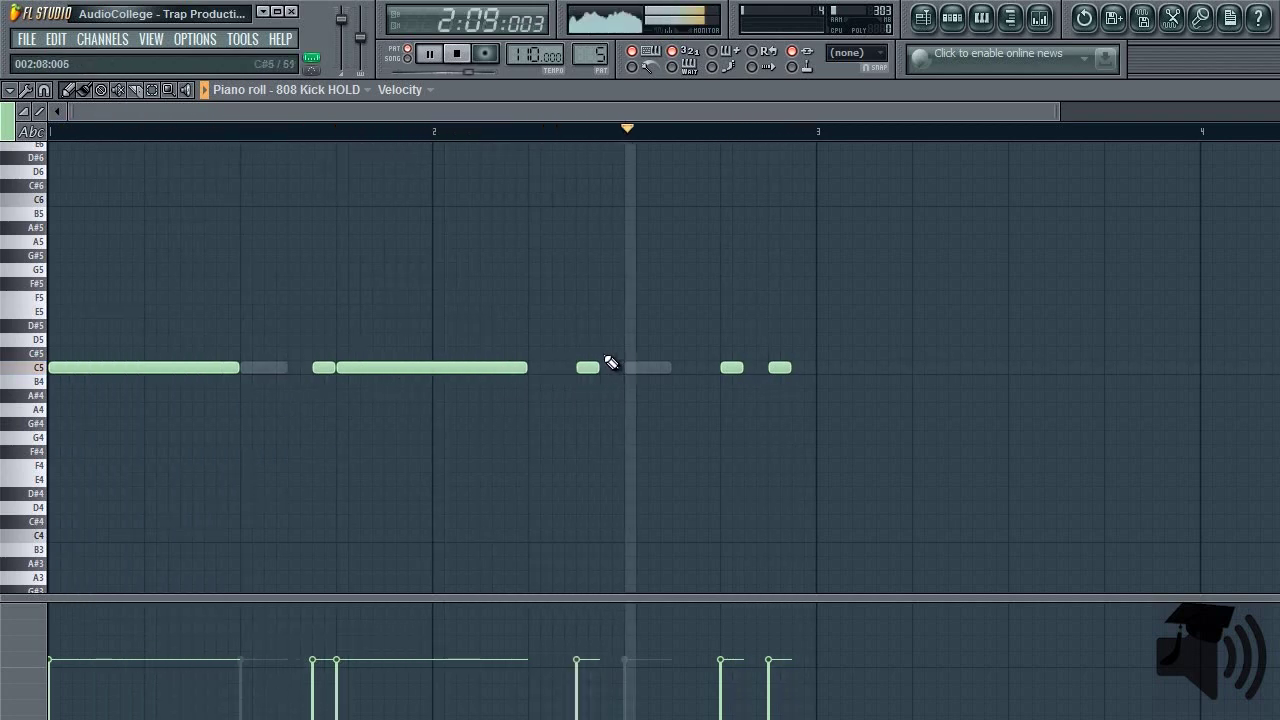
left_click(606, 368)
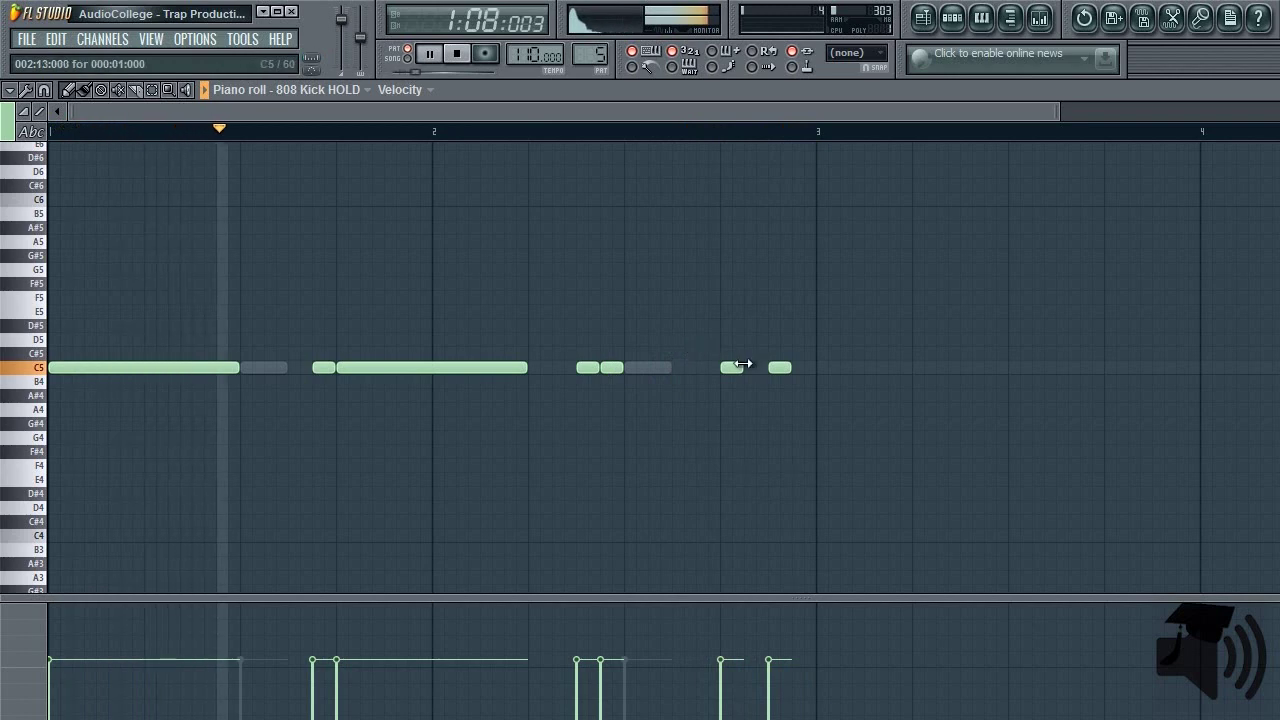
left_click_drag(745, 367, 763, 368)
right_click(780, 365)
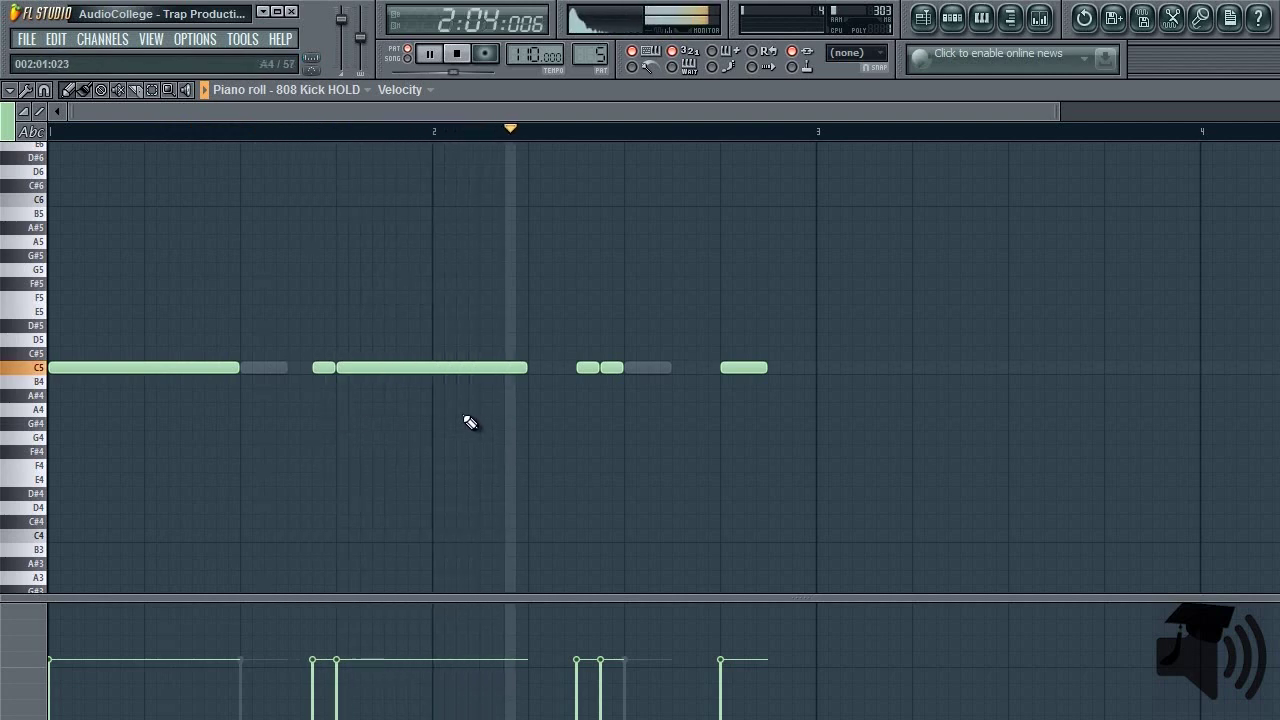
left_click(528, 352)
left_click_drag(540, 366, 571, 366)
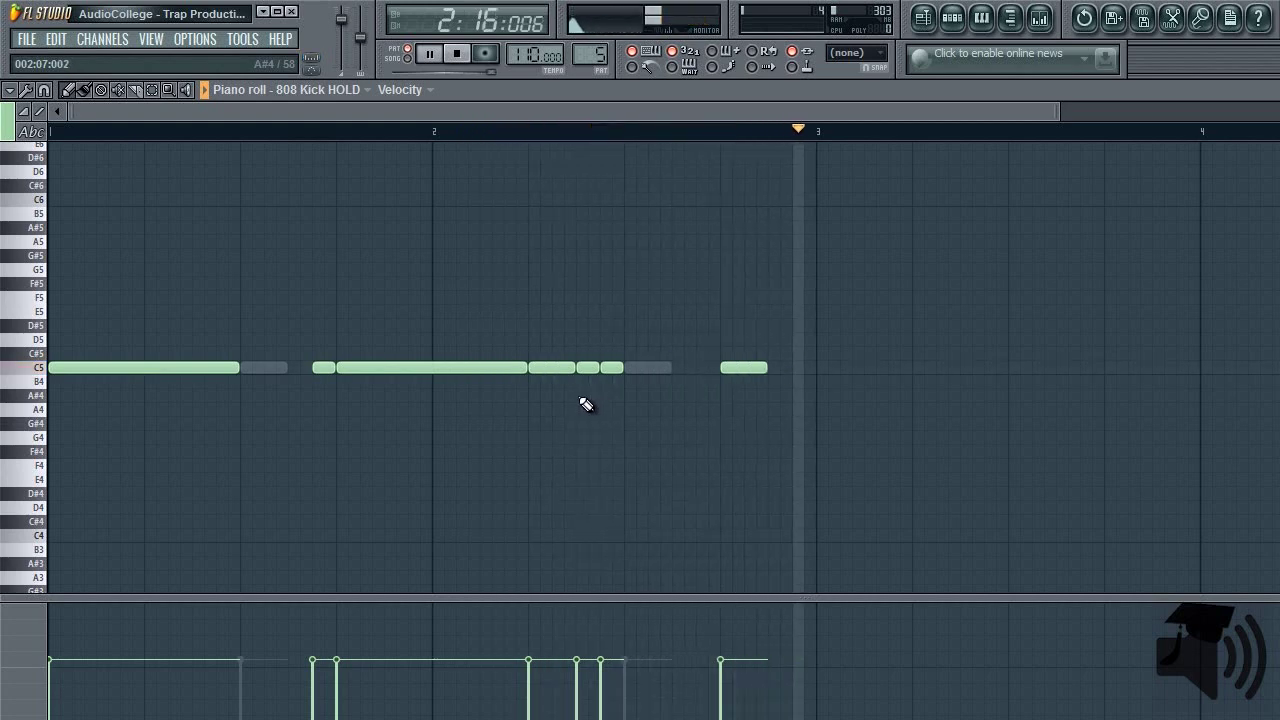
key("space")
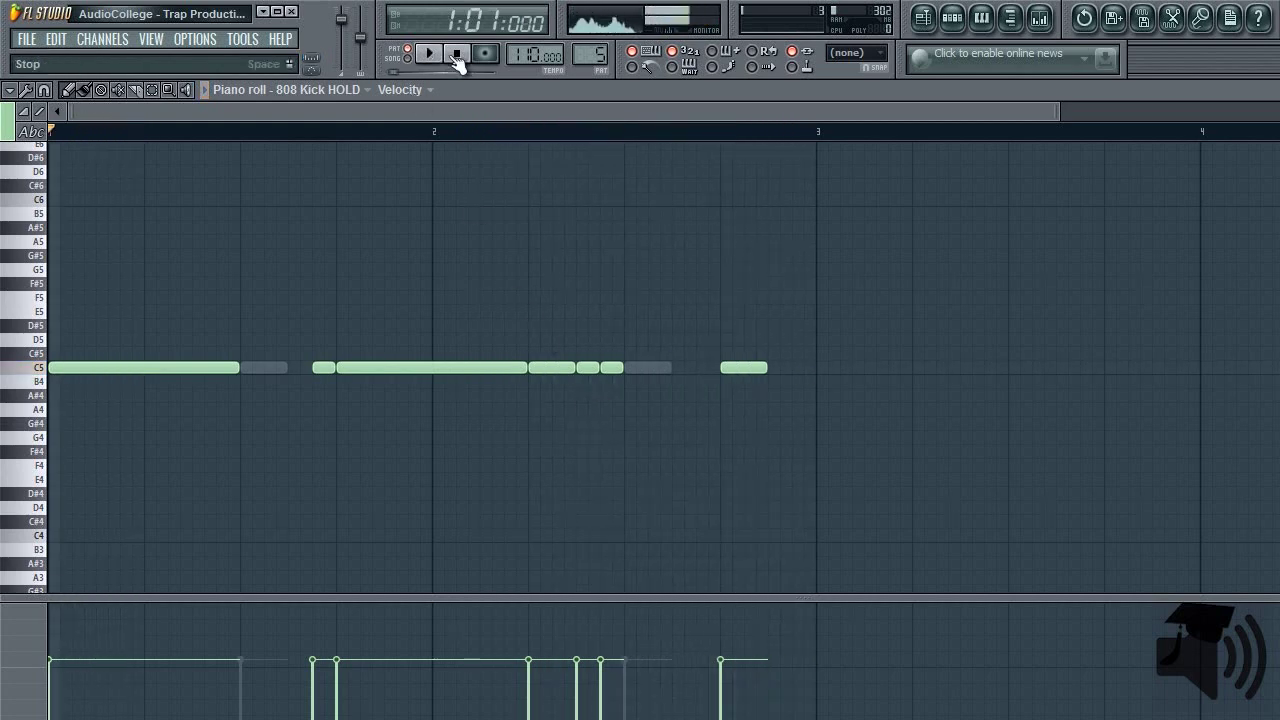
Open the 808 Hat piano roll and set note snapping to 1/4 step.
key("F6")
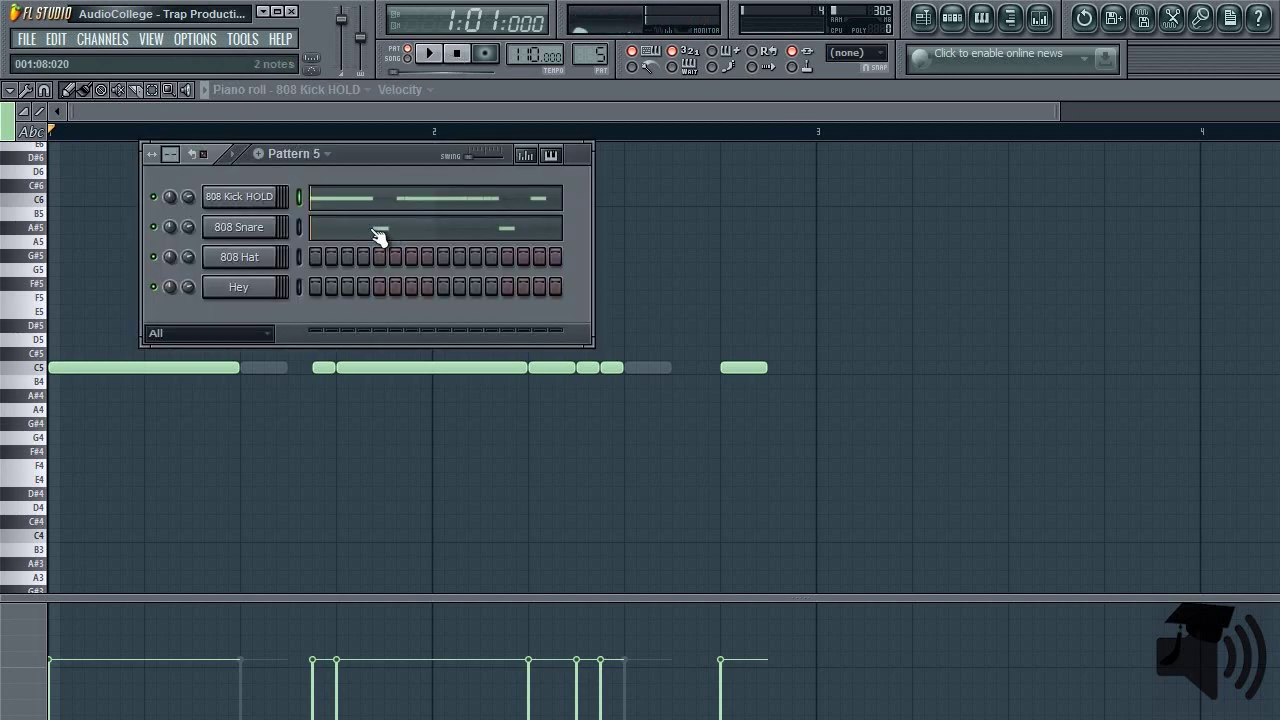
right_click(280, 258)
left_click(320, 259)
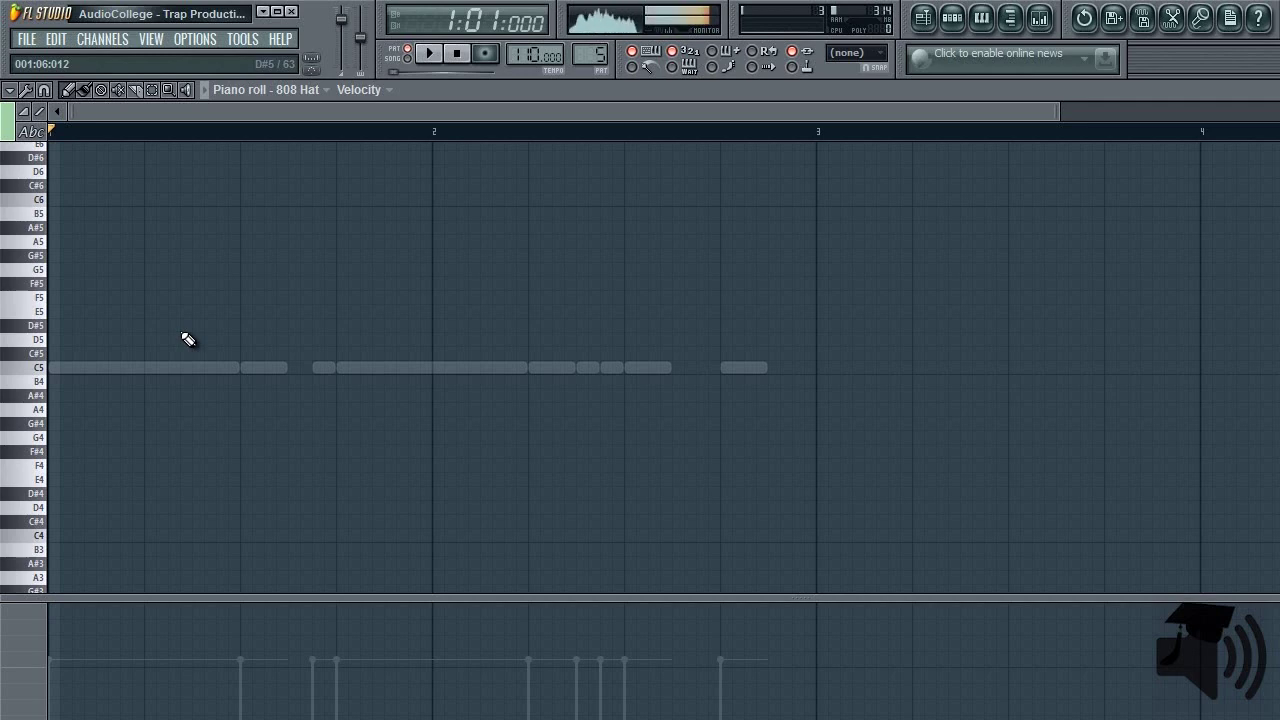
left_click(43, 92)
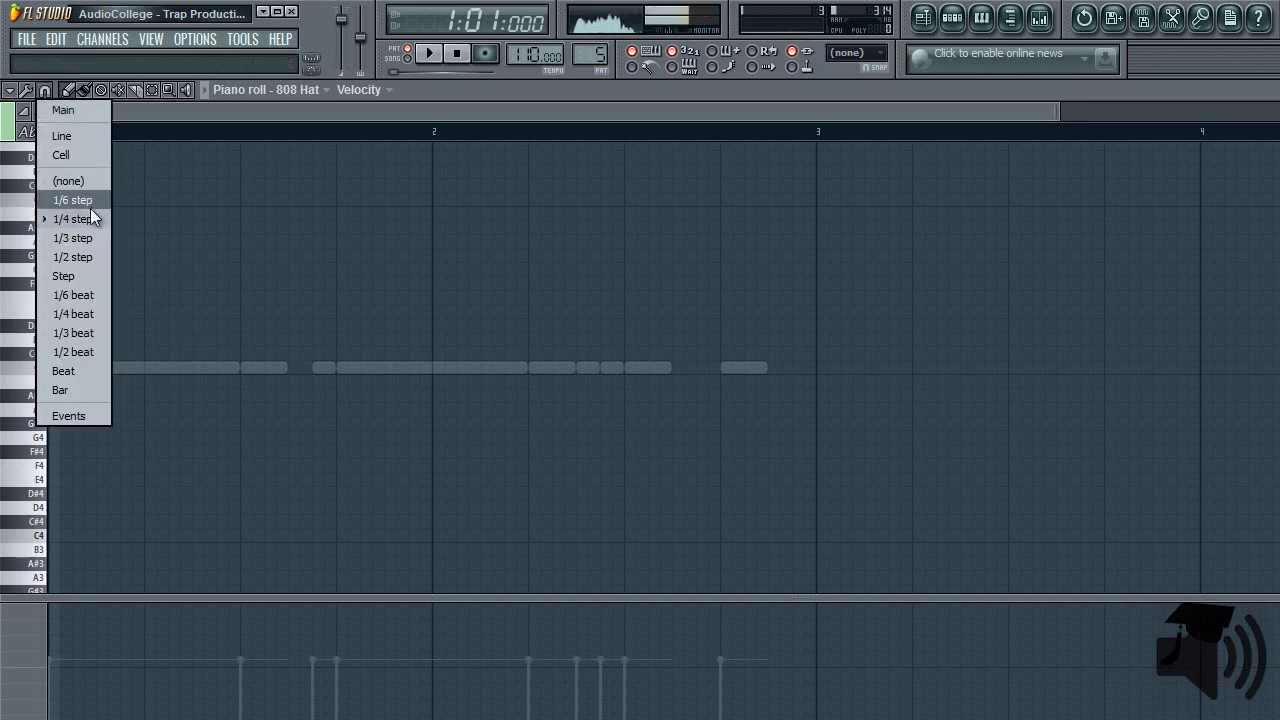
left_click(91, 220)
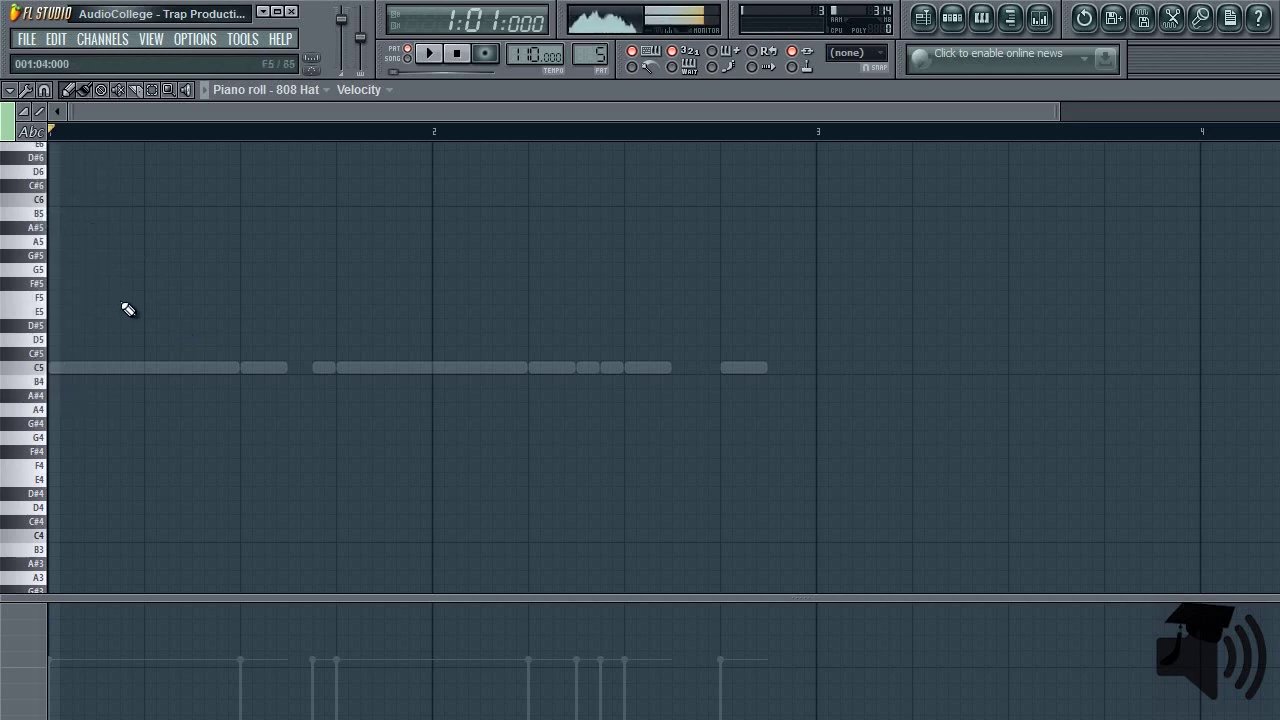
Draw eight evenly spaced C5 hat notes and duplicate them with Ctrl+B to make sixteen.
left_click(58, 373)
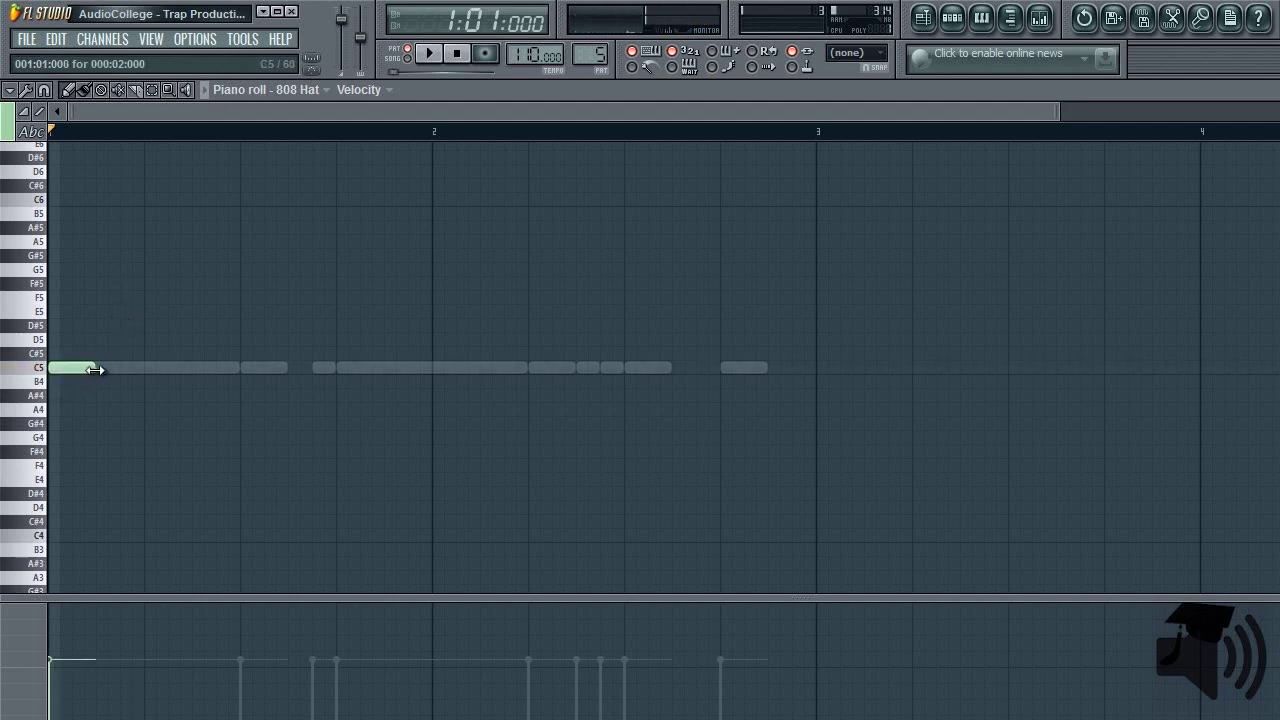
left_click(103, 370)
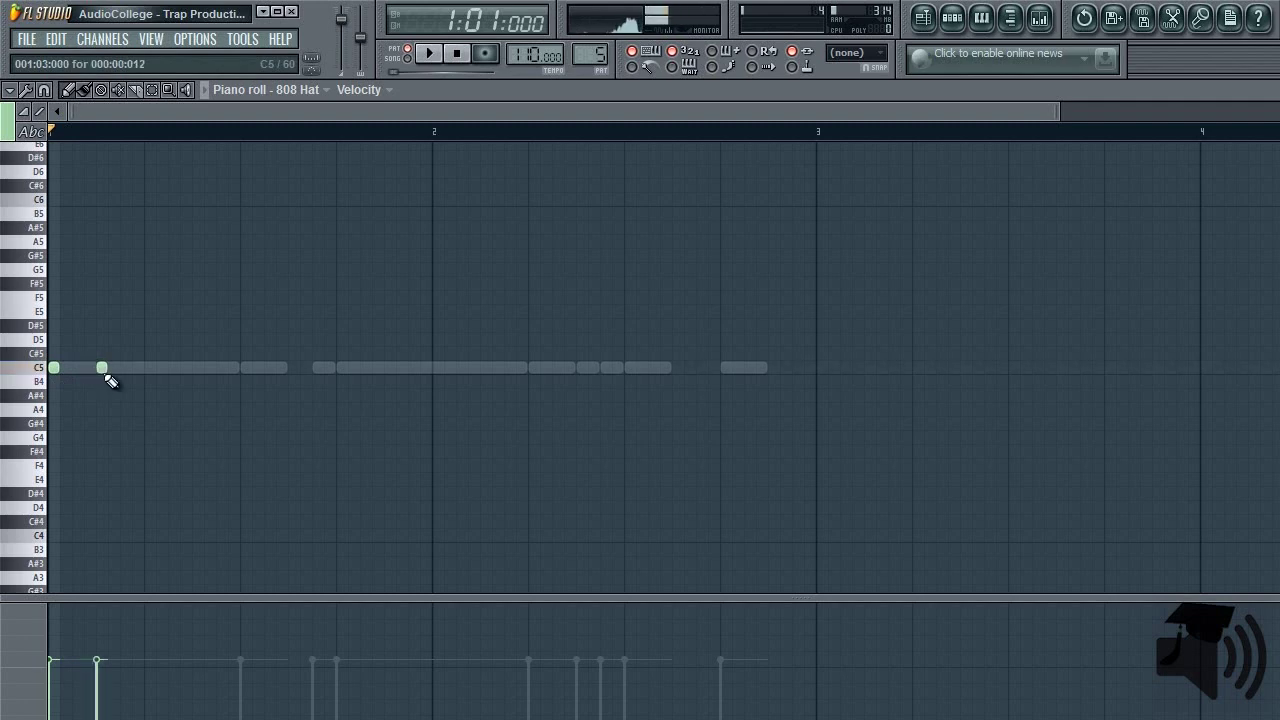
left_click(149, 368)
left_click(197, 368)
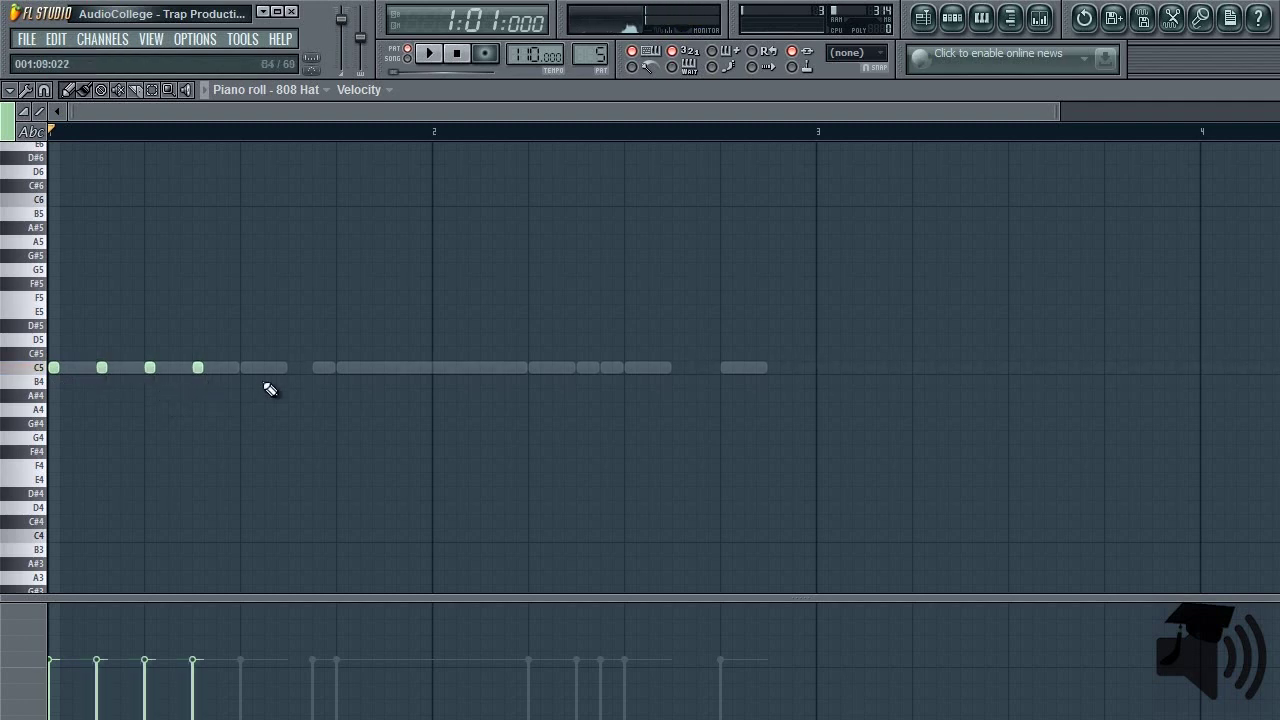
left_click(245, 368)
left_click(293, 368)
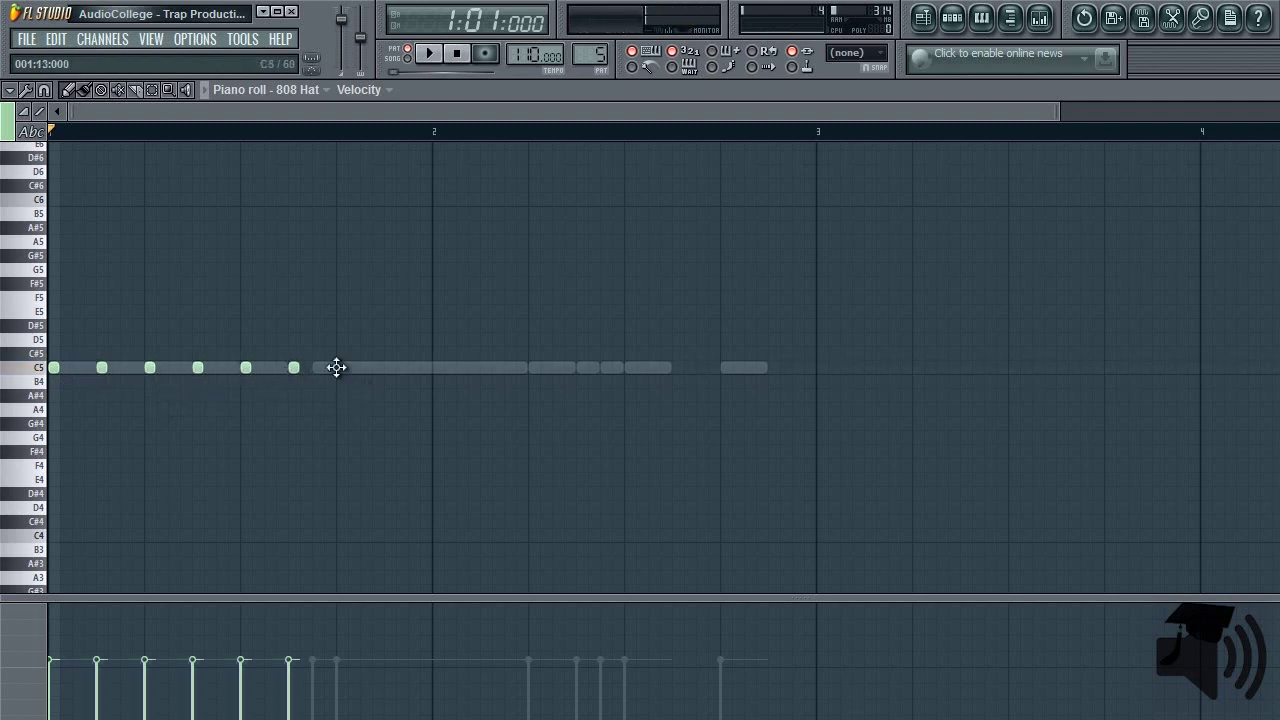
left_click(341, 368)
left_click(389, 369)
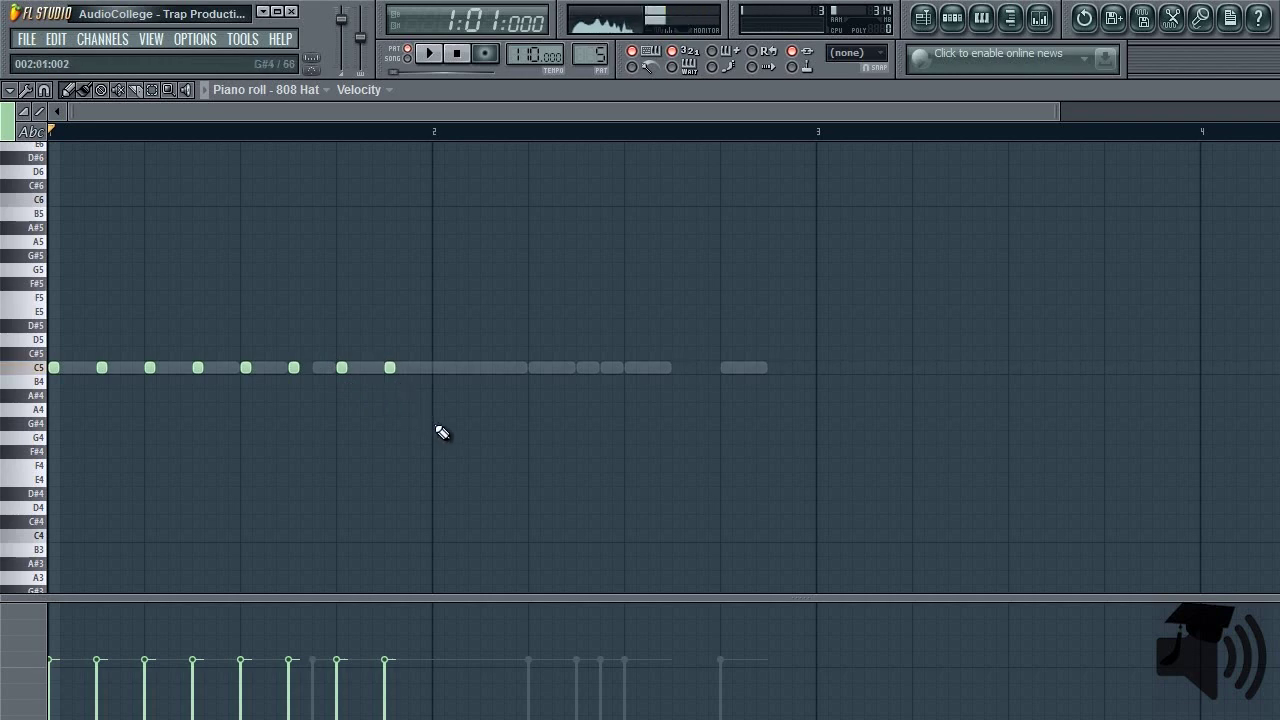
key("ctrl+b")
Preview the hats, then add three extra C5 hat notes just before bar 3.
left_click(430, 55)
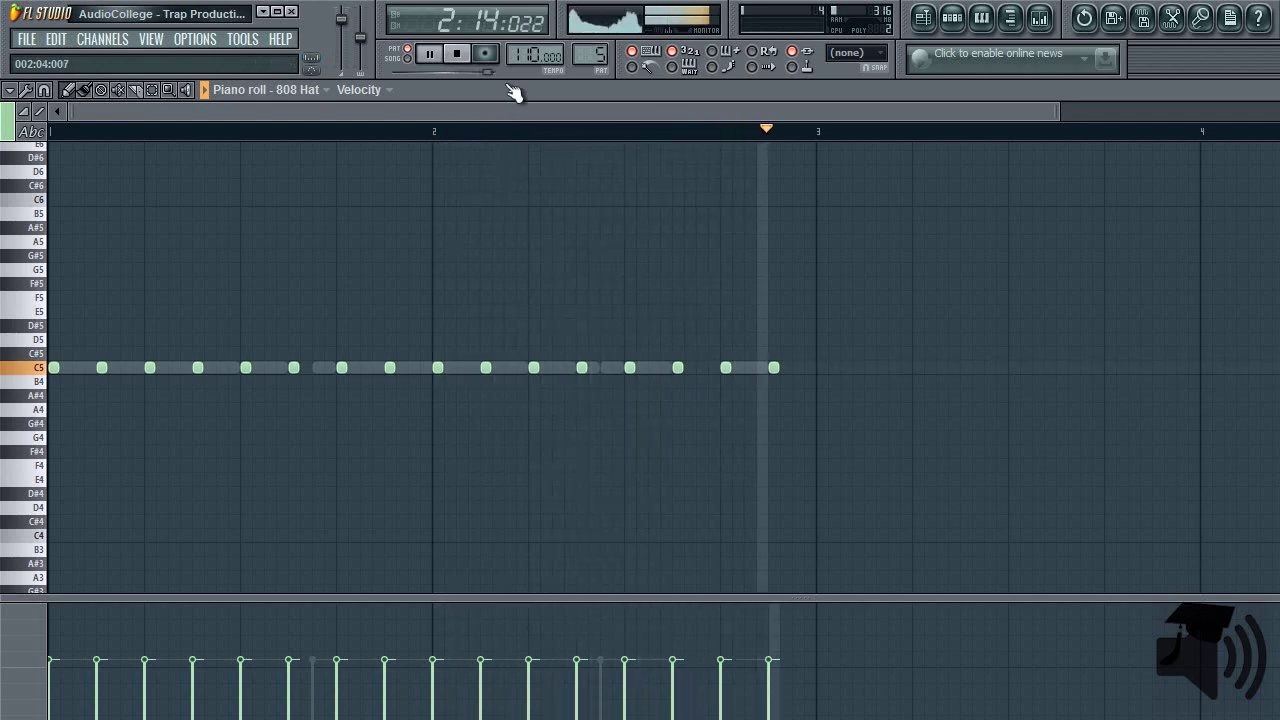
left_click(457, 55)
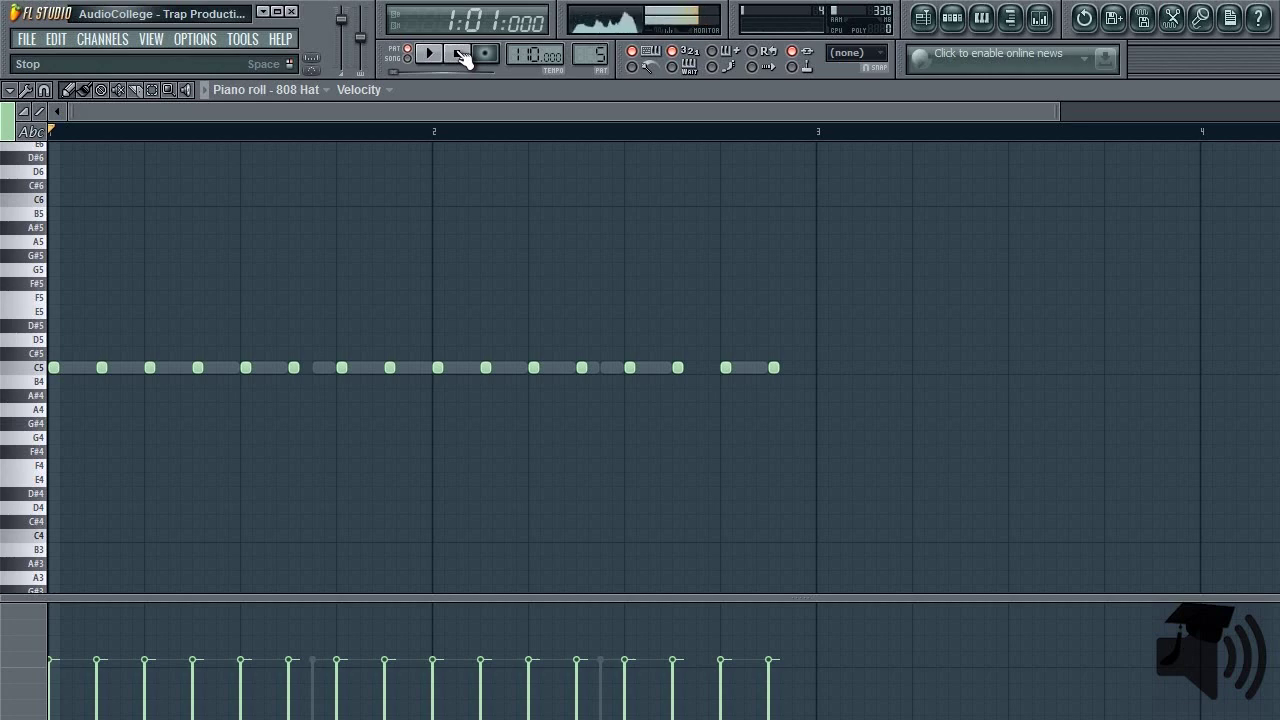
scroll(755, 315, "up", 2)
left_click(726, 367)
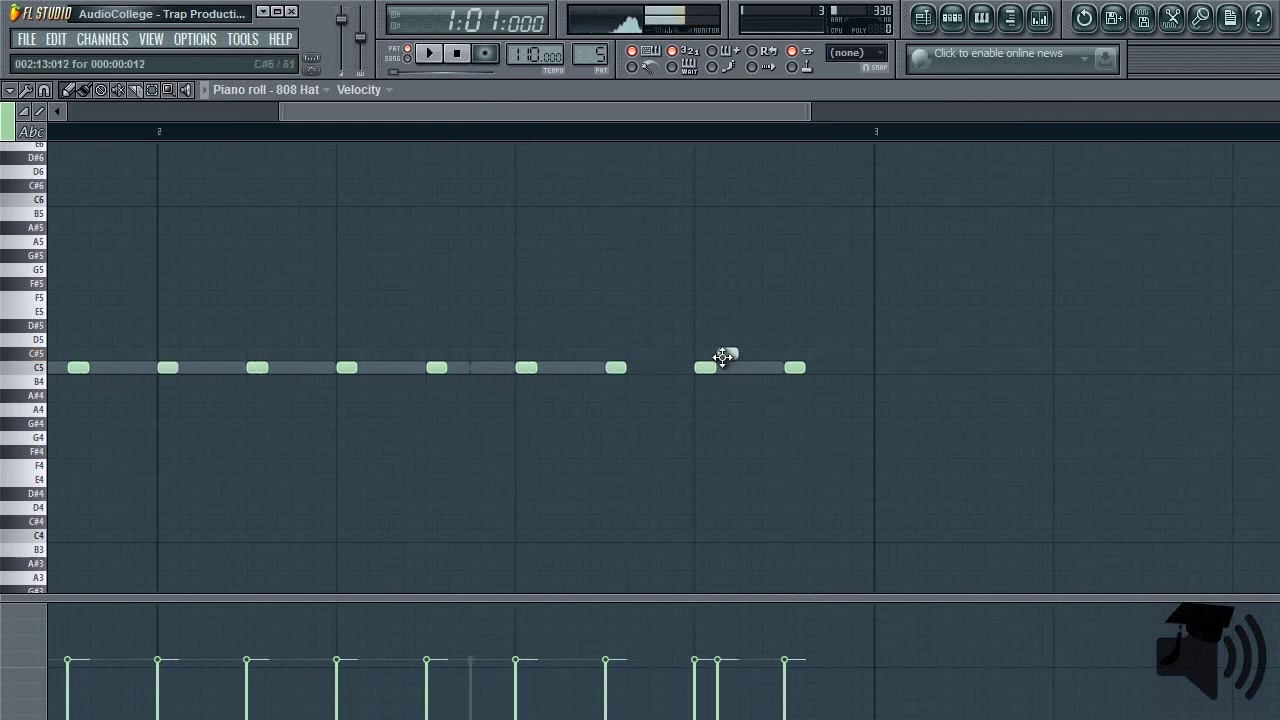
left_click(749, 367)
left_click(772, 367)
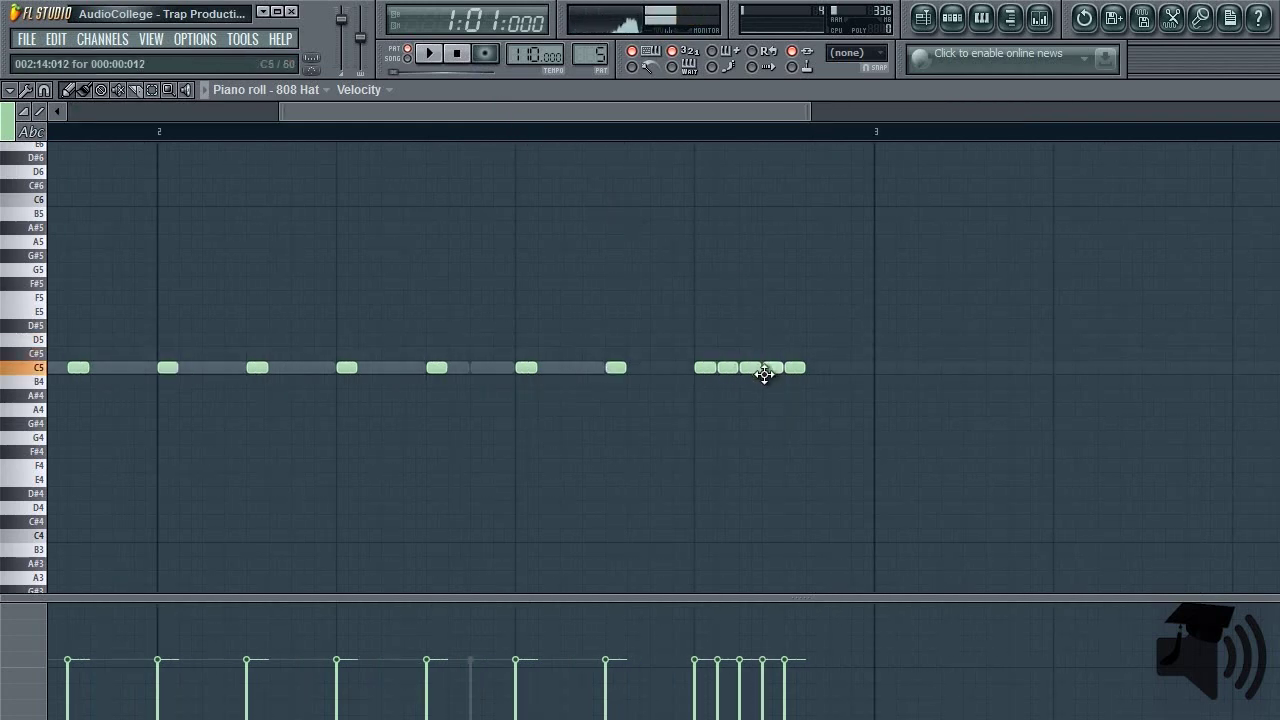
Chop the four closely spaced hat notes into half-length notes and play back the roll.
left_click_drag(775, 372, 685, 362)
key("ctrl+u")
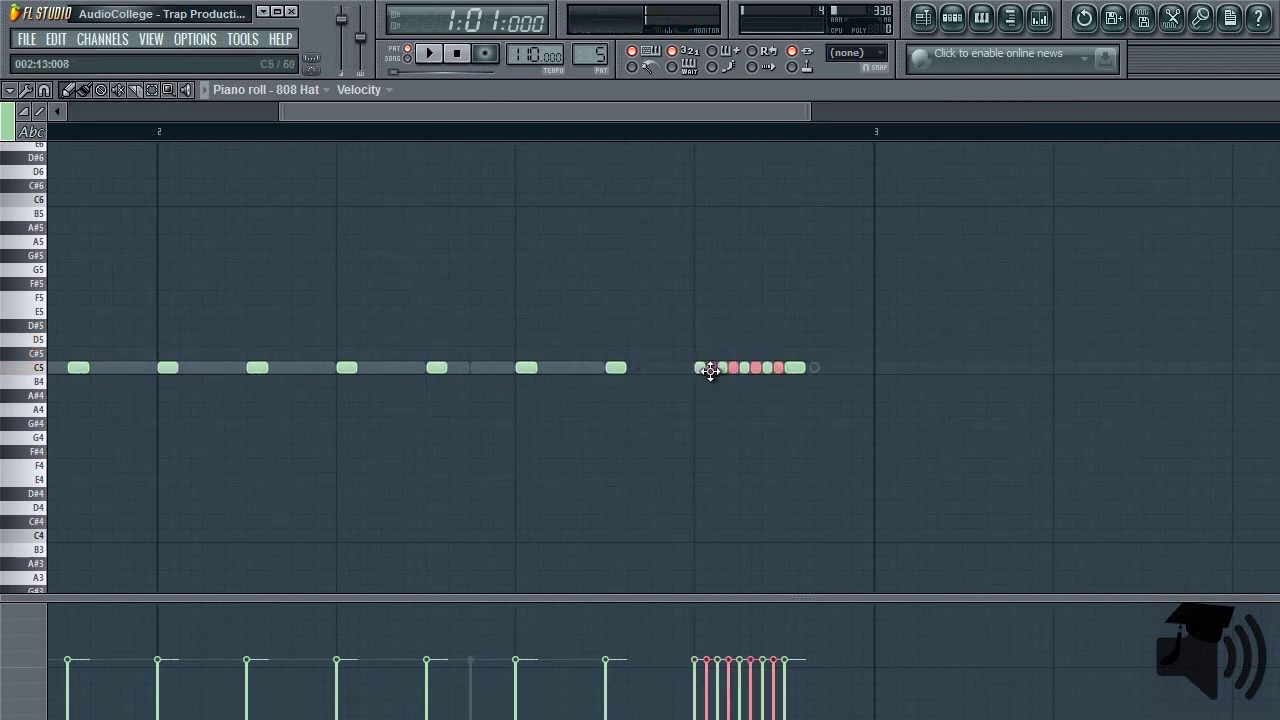
scroll(681, 265, "down", 2)
key("space")
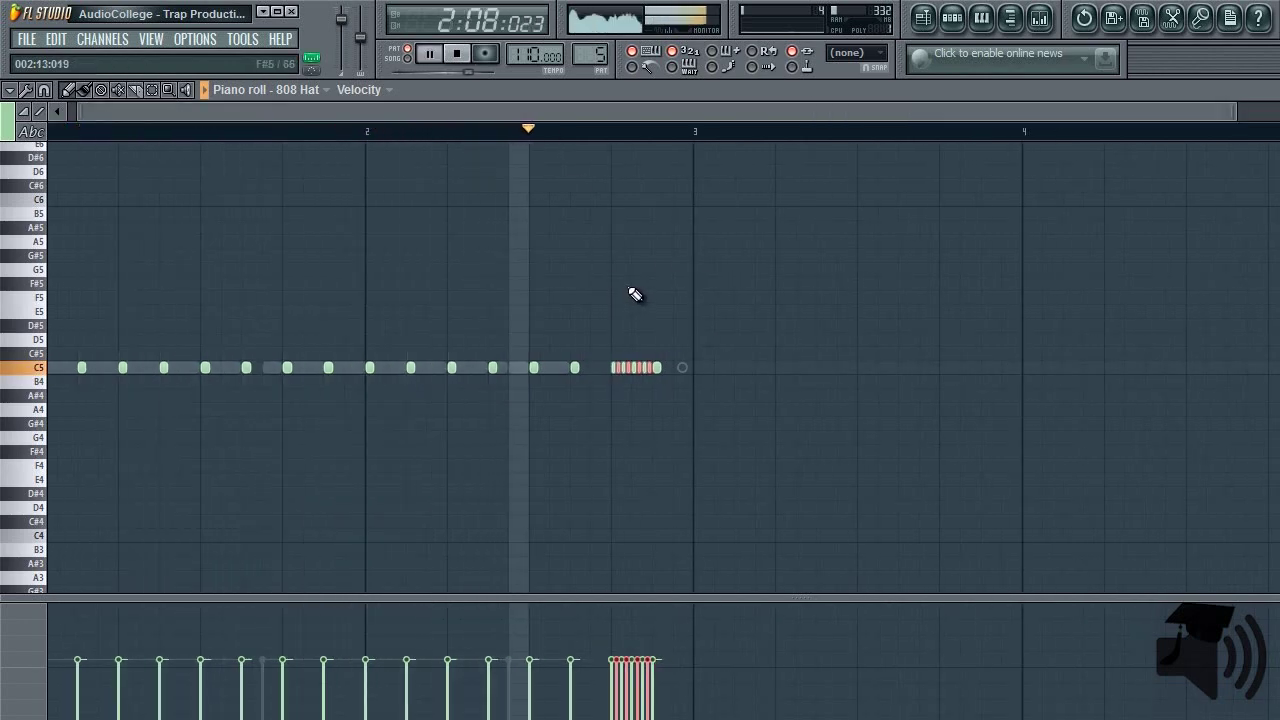
left_click(456, 53)
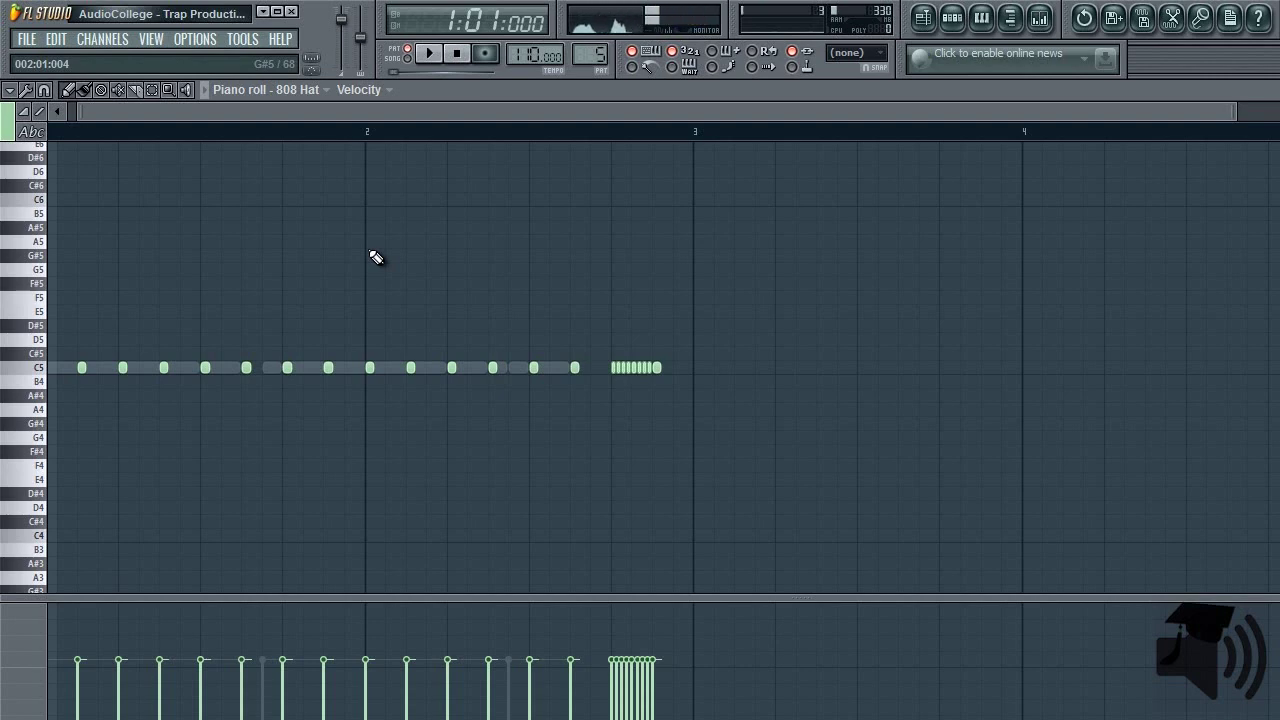
Add three C5 hat notes right after bar 2 and one offbeat hat, then preview the roll.
scroll(437, 138, "up", 3)
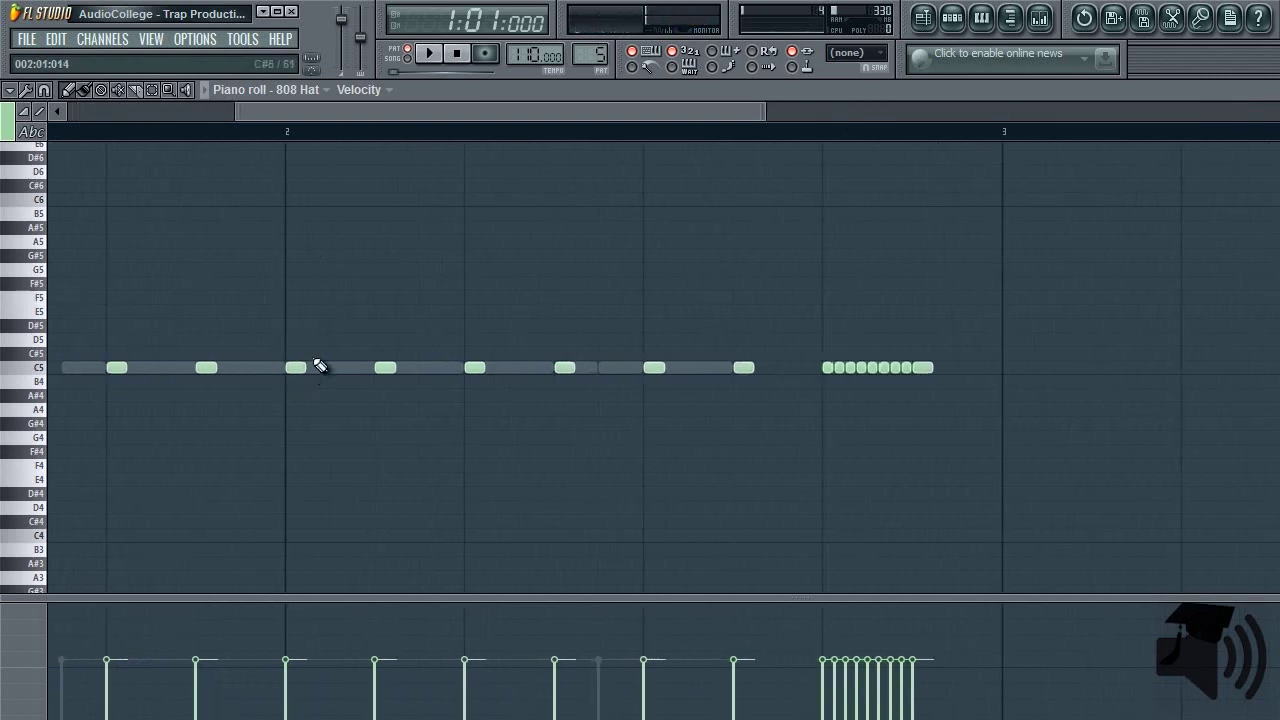
left_click(310, 367)
left_click(334, 367)
left_click(357, 368)
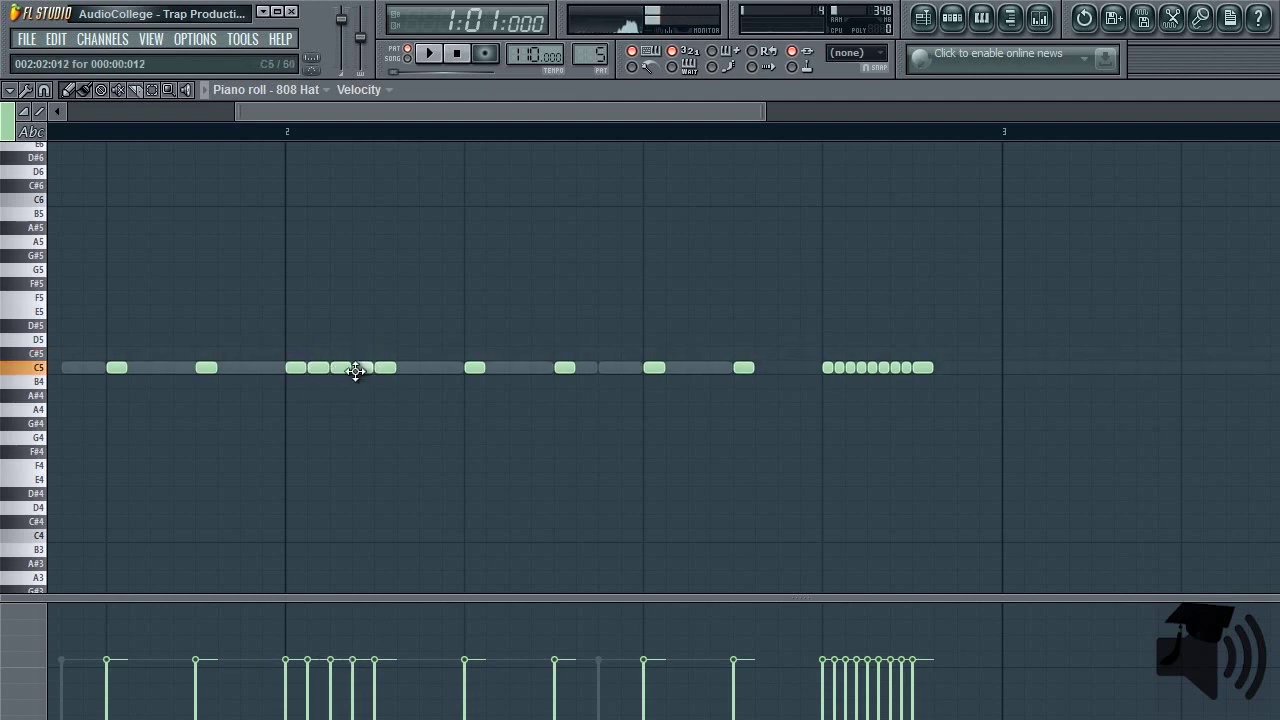
left_click(422, 368)
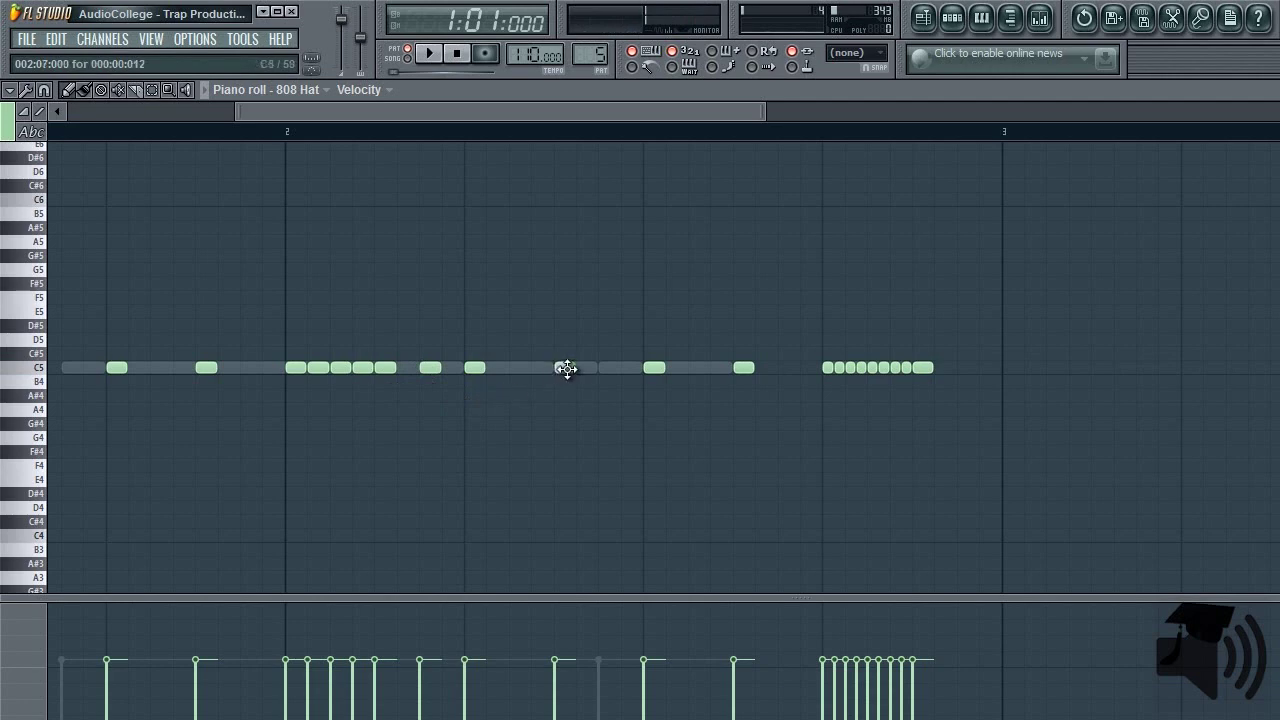
key("space")
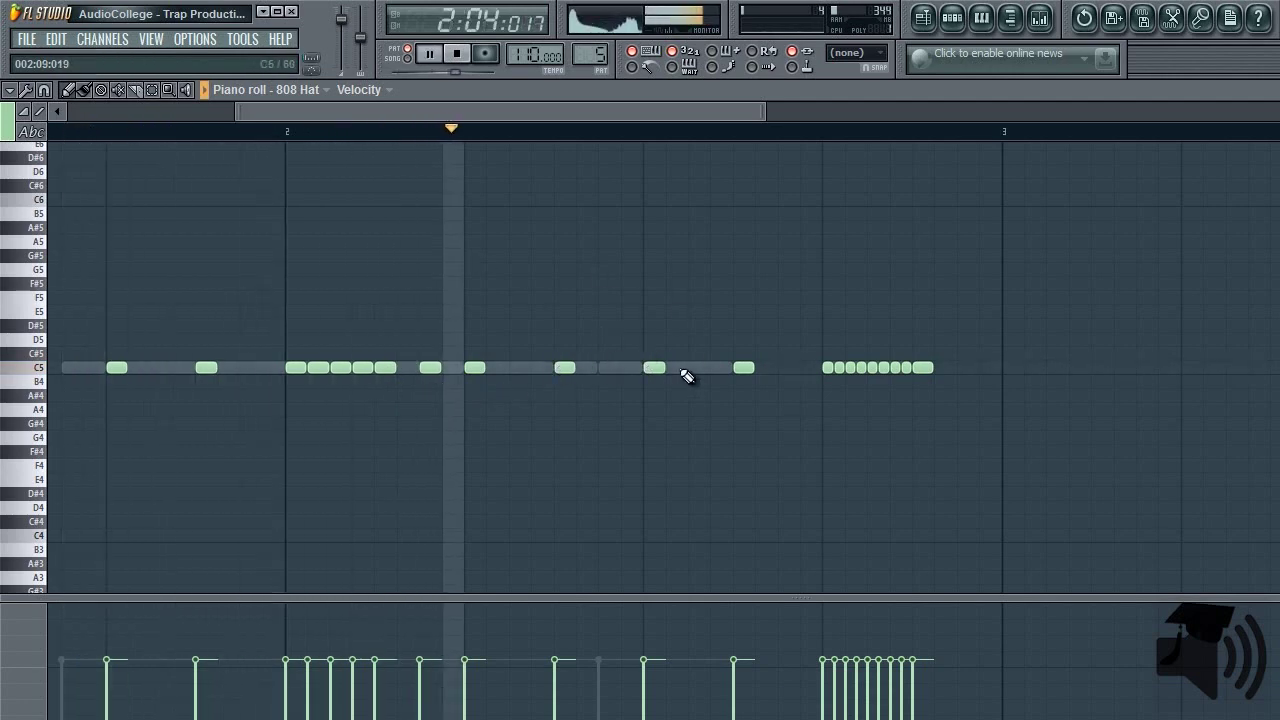
key("space")
key("F6")
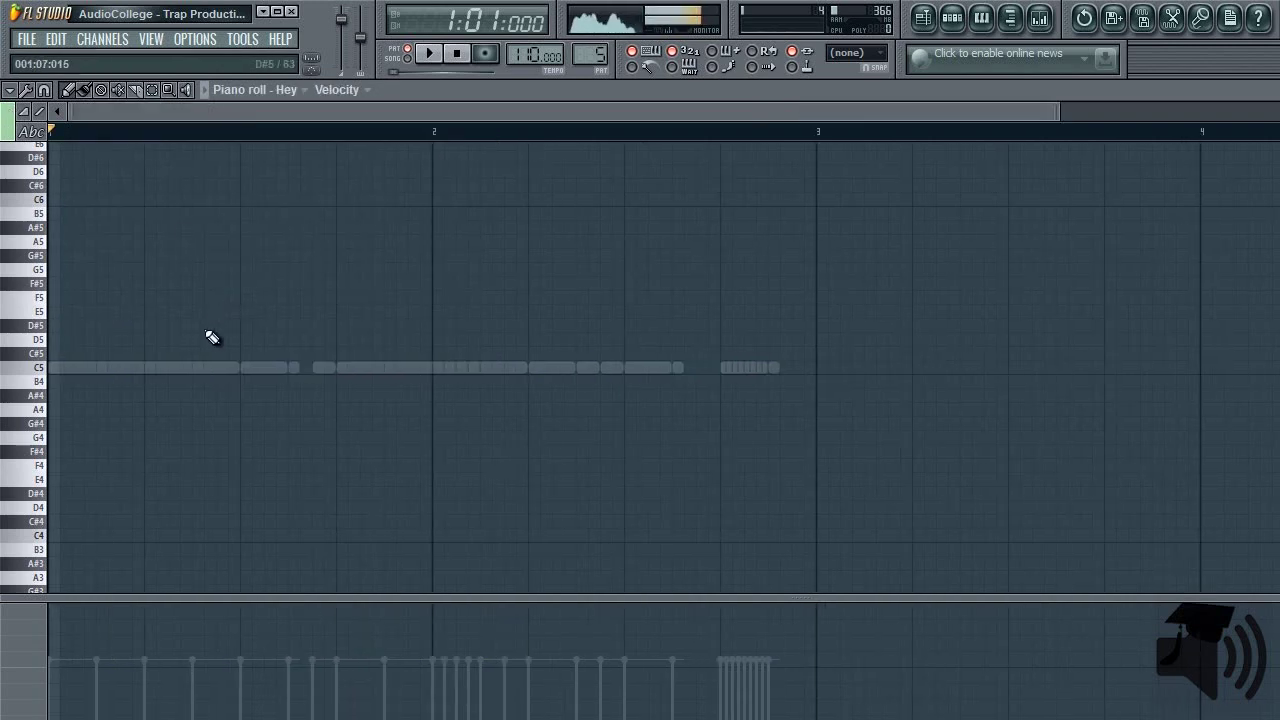
Draw C5 Hey hits on beats 2 and 4 of bars 1 and 2, then preview the pattern.
left_click(148, 368)
left_click(340, 368)
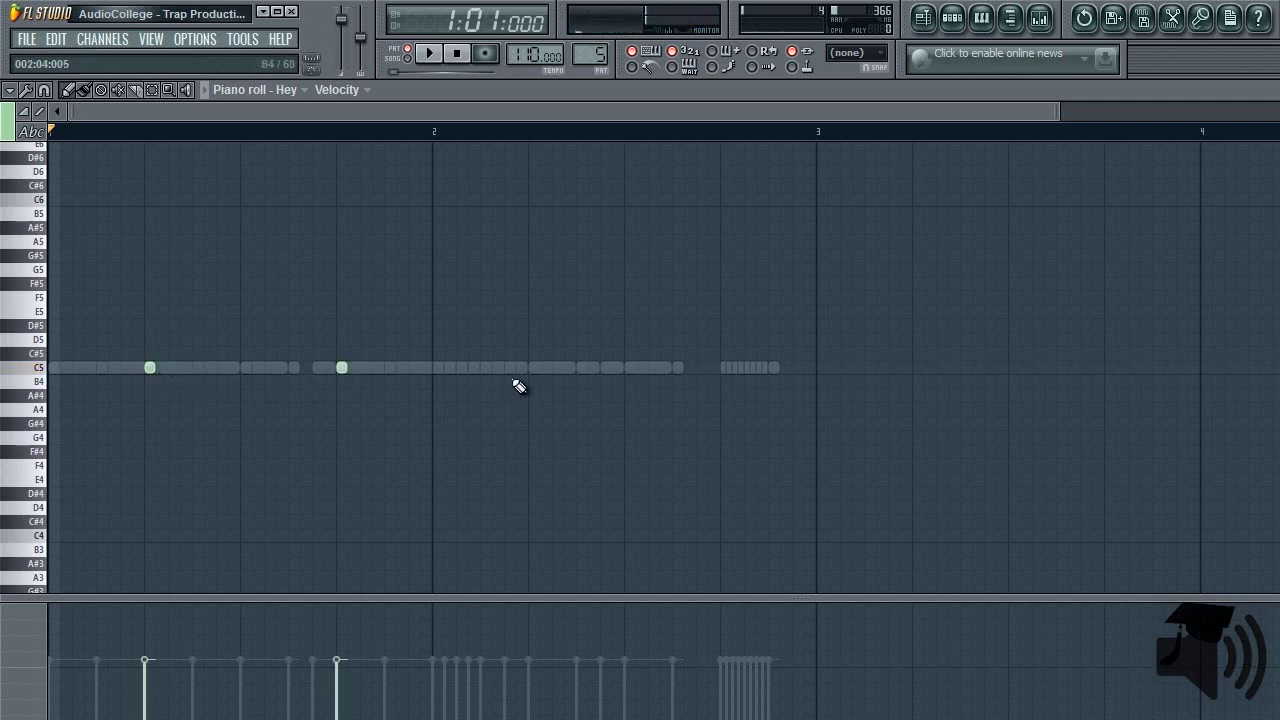
left_click(533, 368)
left_click(725, 368)
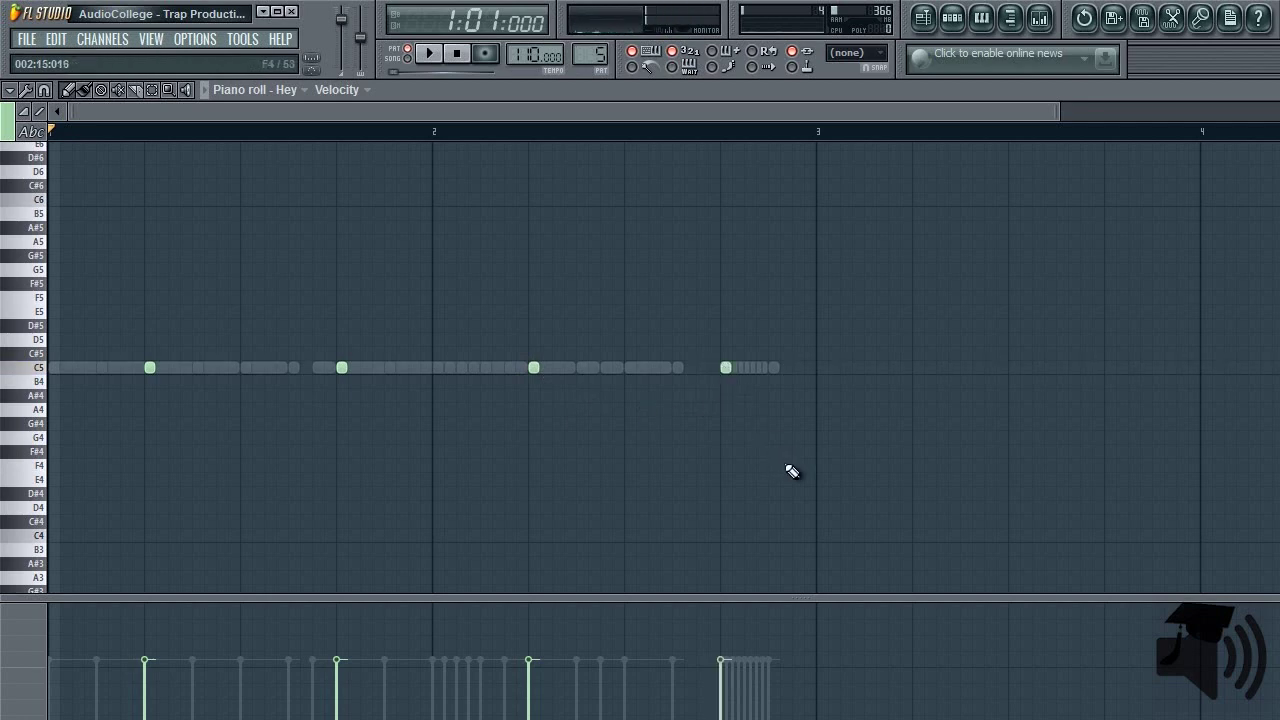
key("space")
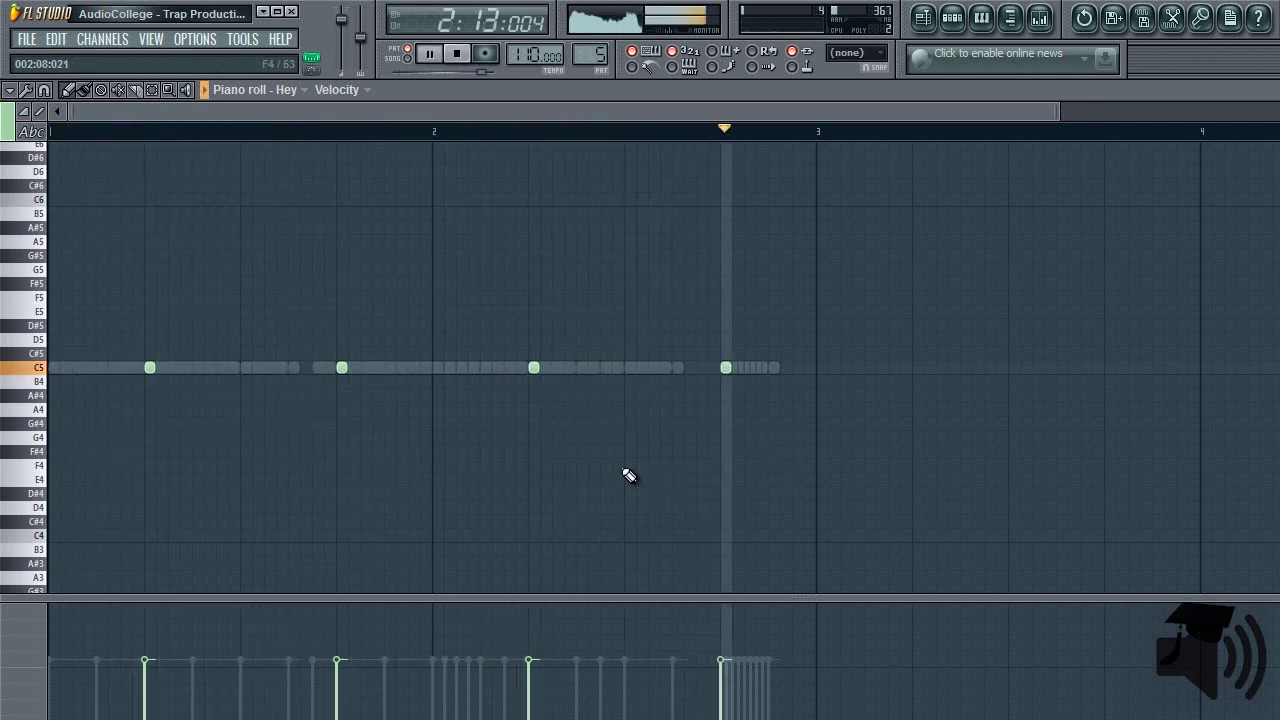
key("space")
key("F6")
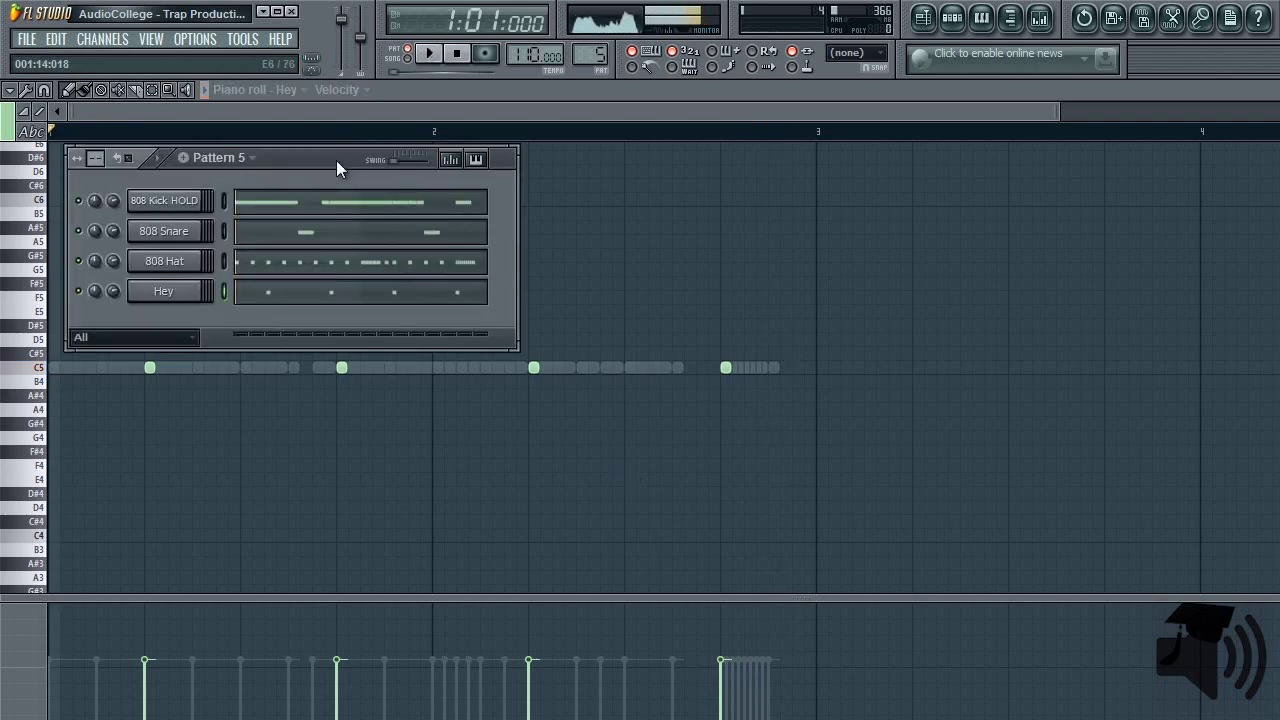